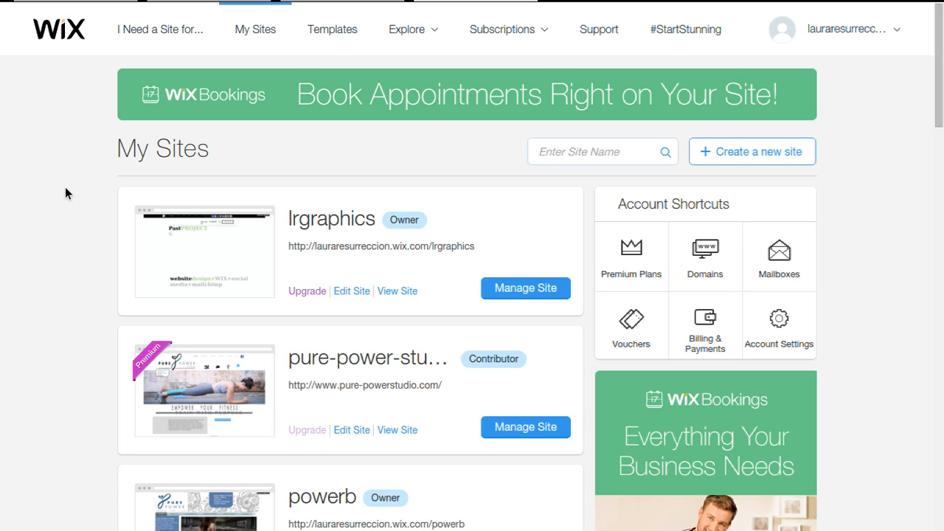
Start creating a new site and look over the full website template gallery.
click(755, 162)
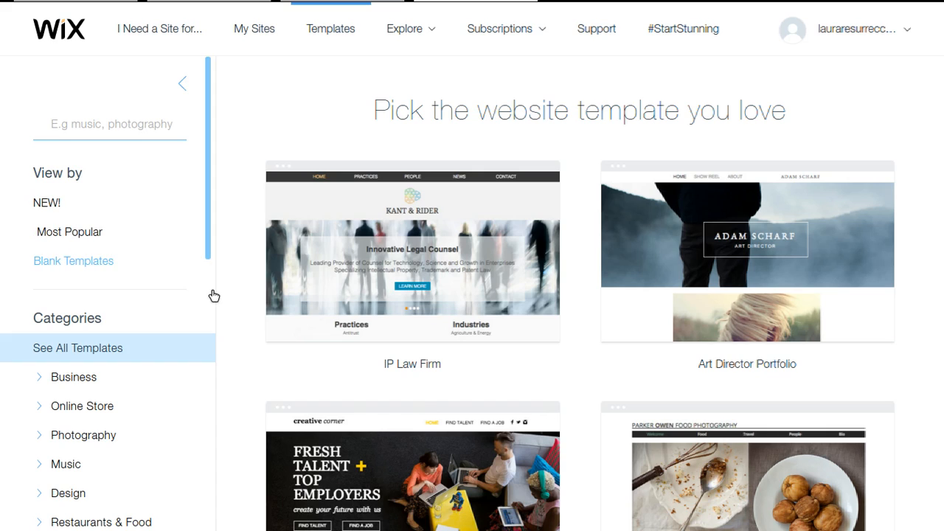
scroll(245, 314, down, 2)
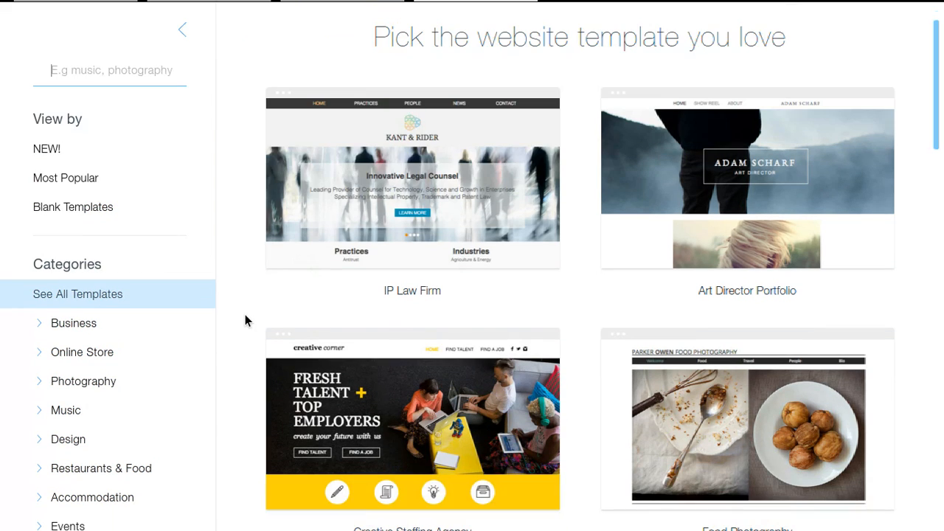
scroll(155, 290, up, 2)
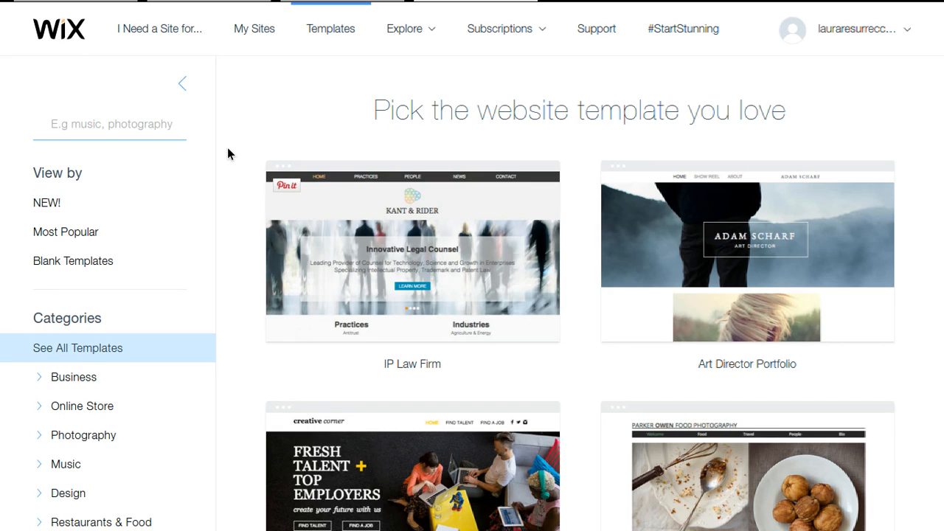
scroll(227, 147, down, 1)
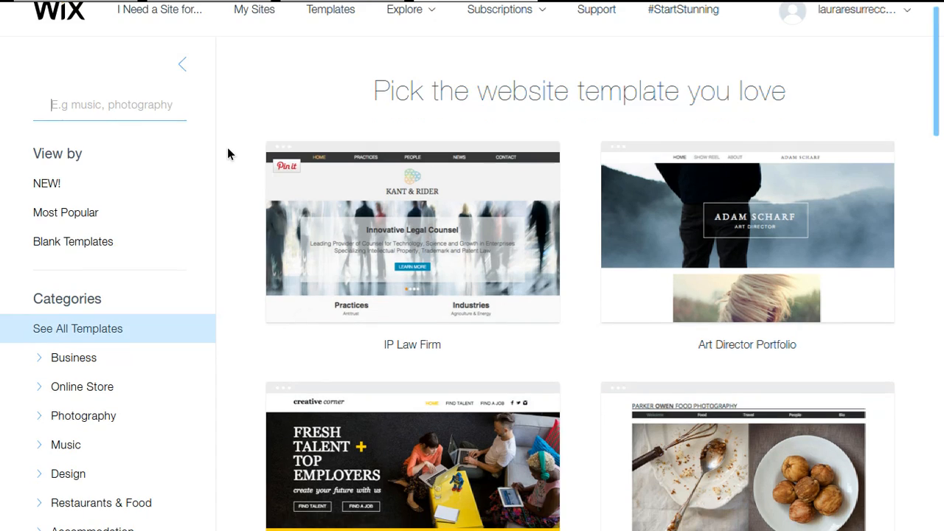
Show the Most Popular templates and examine the designs offered, including the price and options of the Dietitian template.
click(78, 214)
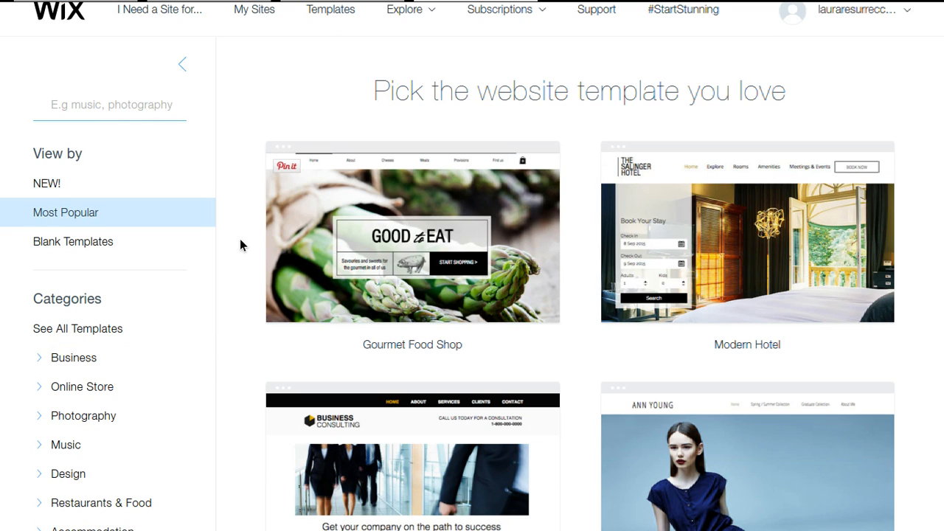
scroll(240, 240, down, 3)
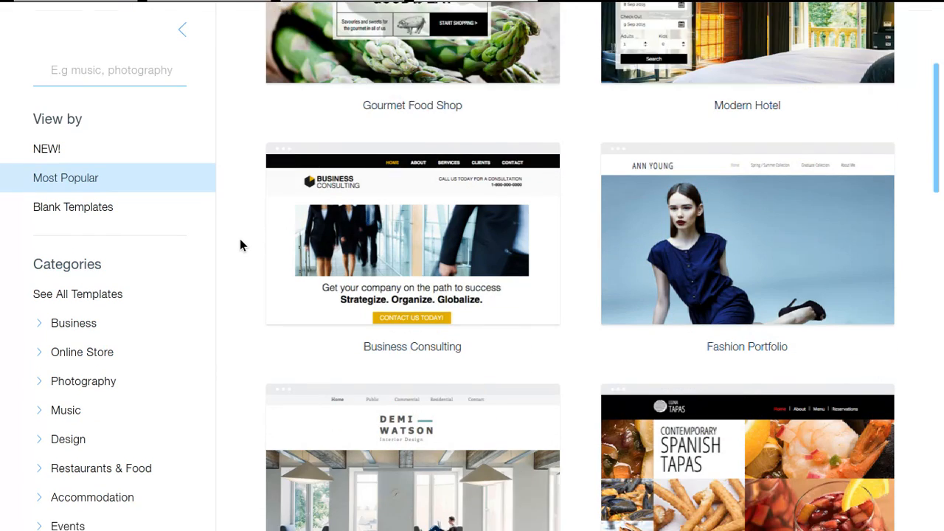
scroll(240, 245, down, 5)
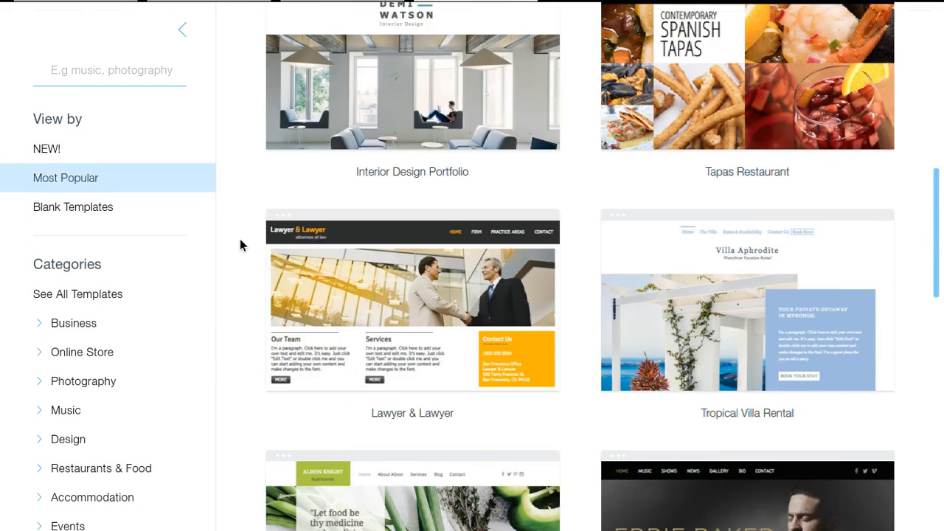
scroll(239, 245, down, 1)
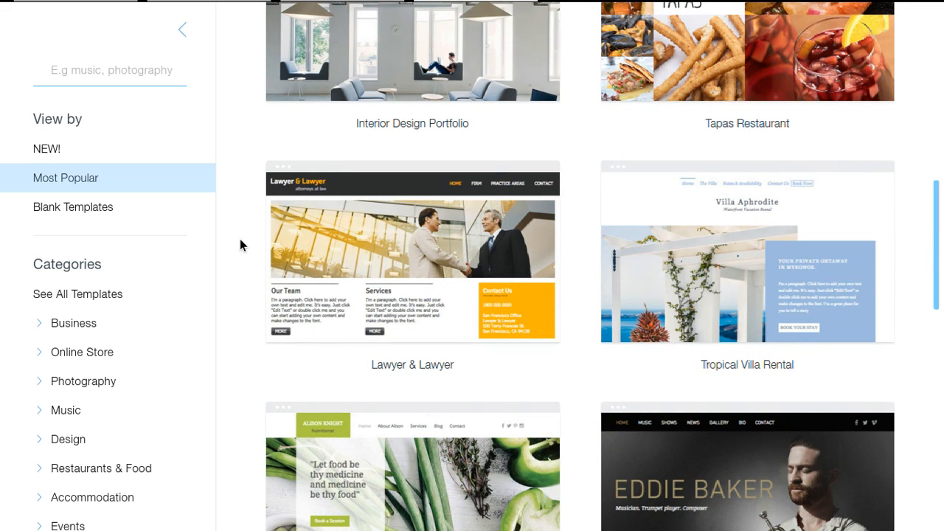
scroll(240, 239, down, 3)
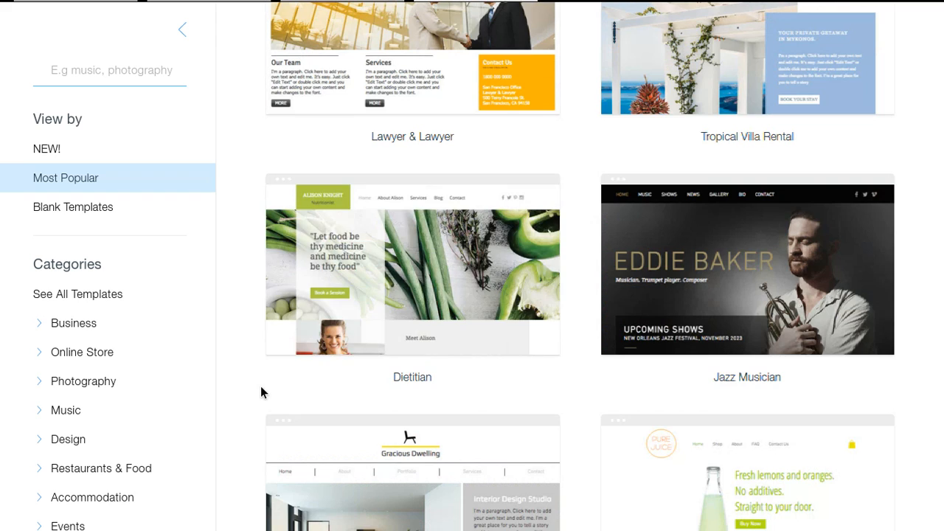
mouse_move(437, 286)
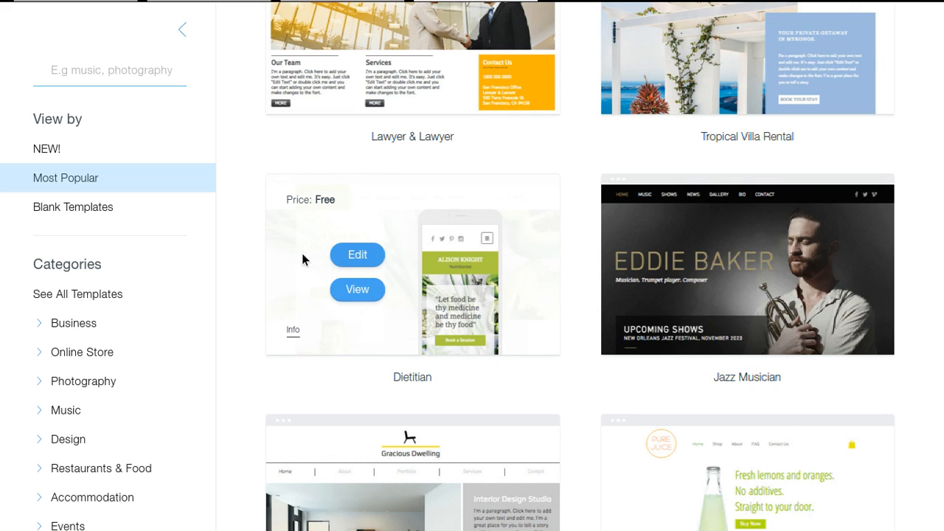
scroll(236, 276, down, 1)
scroll(236, 276, down, 3)
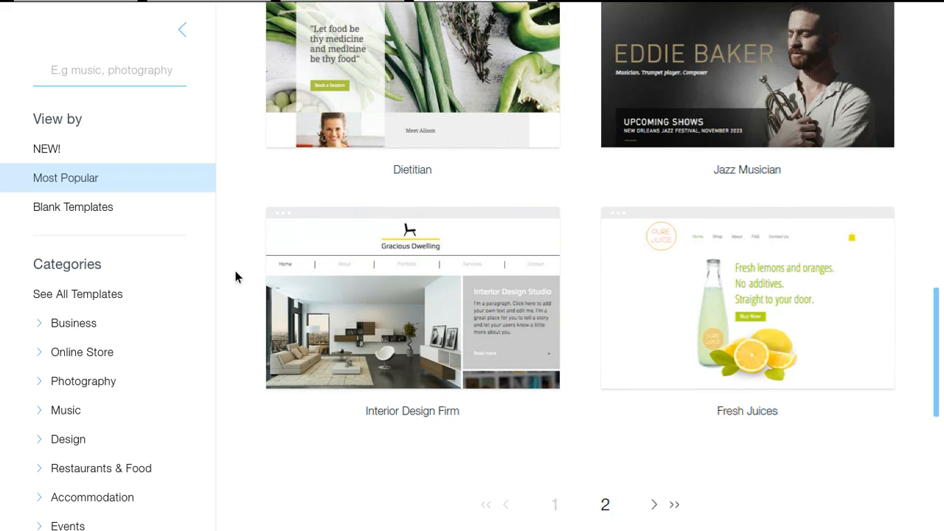
scroll(235, 277, up, 20)
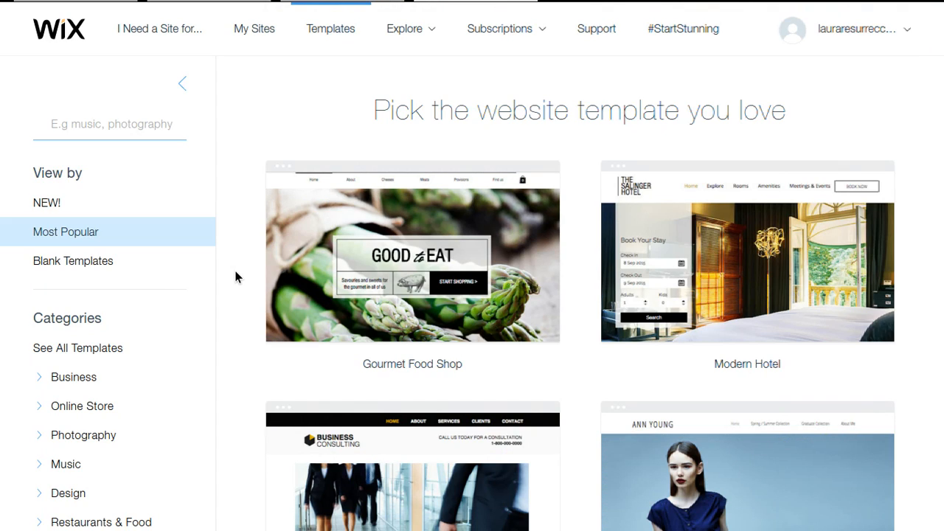
Show the Blank Templates and examine the available starting layouts.
click(94, 267)
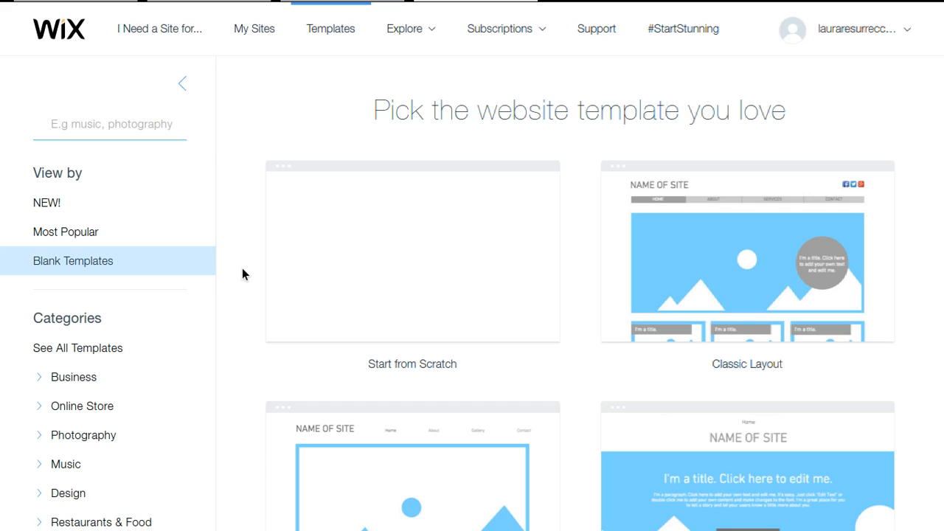
scroll(233, 194, down, 3)
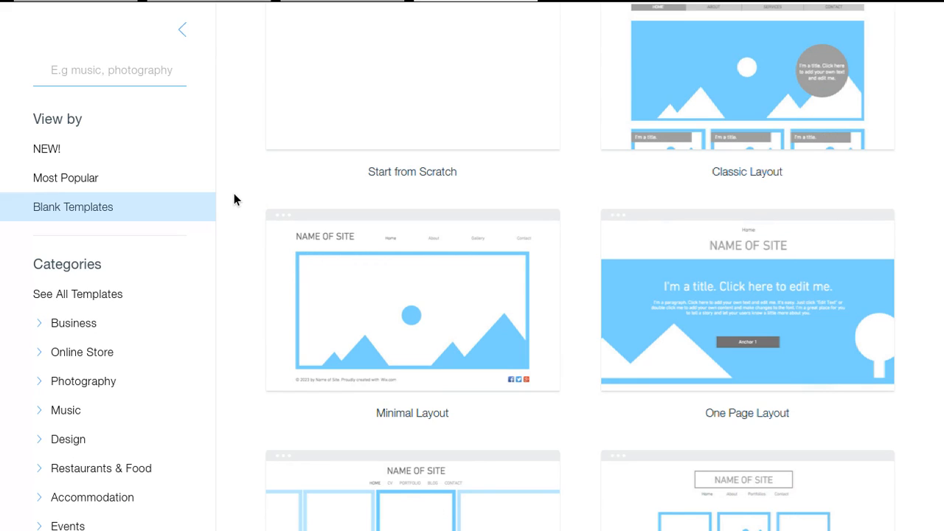
scroll(234, 194, up, 3)
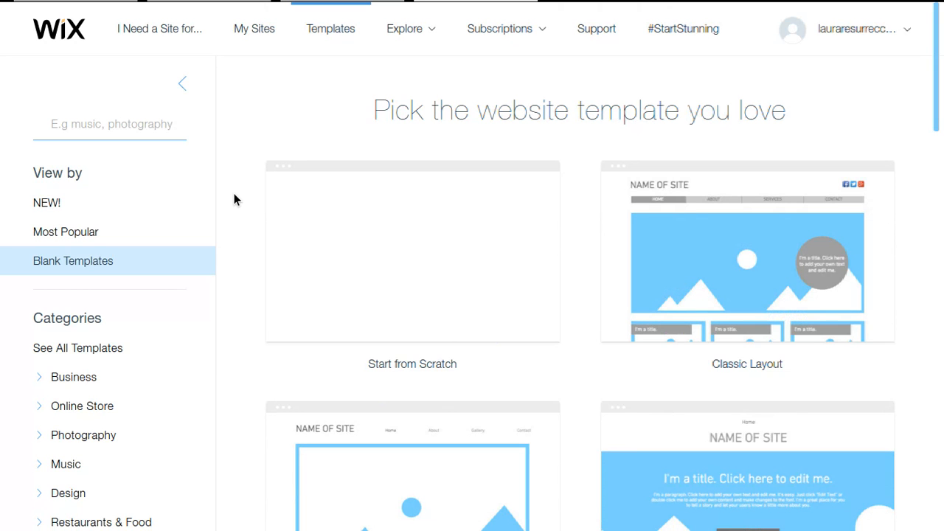
Filter the templates to the Online Store category and look through the store designs.
scroll(234, 199, down, 1)
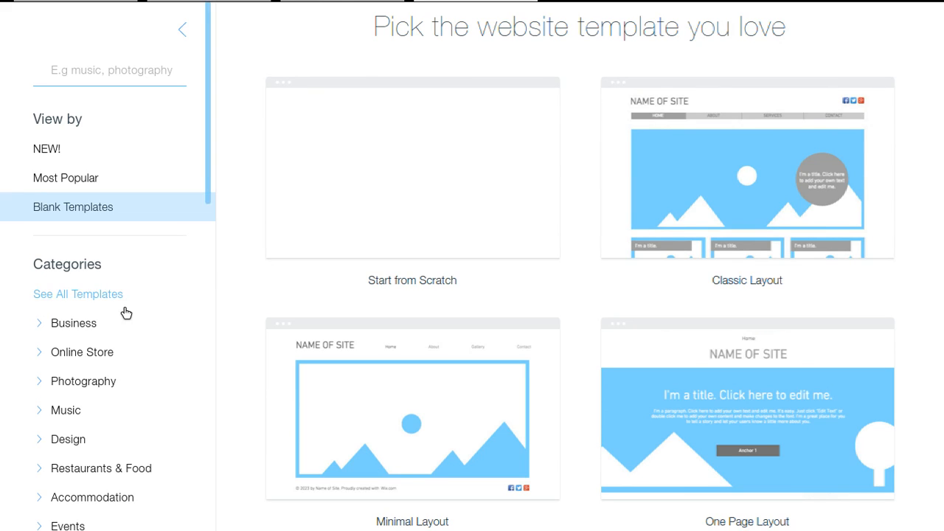
click(86, 352)
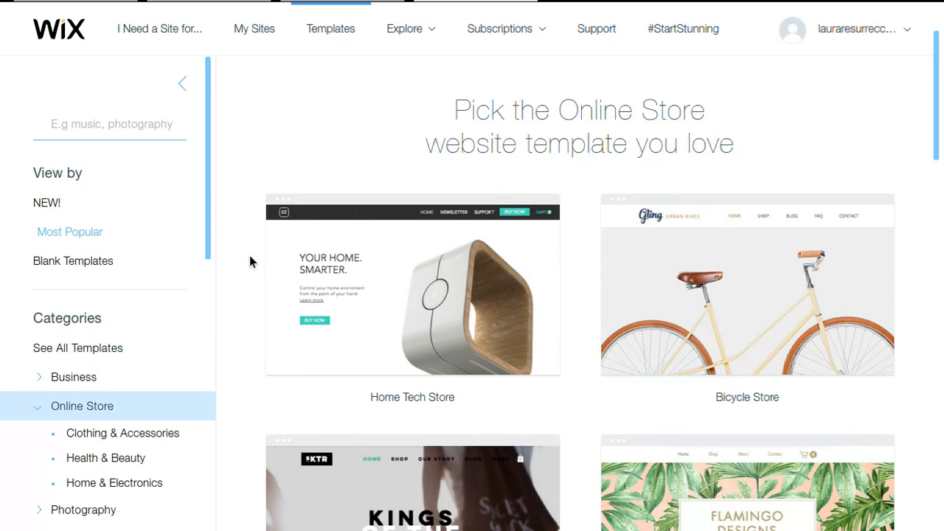
mouse_move(301, 283)
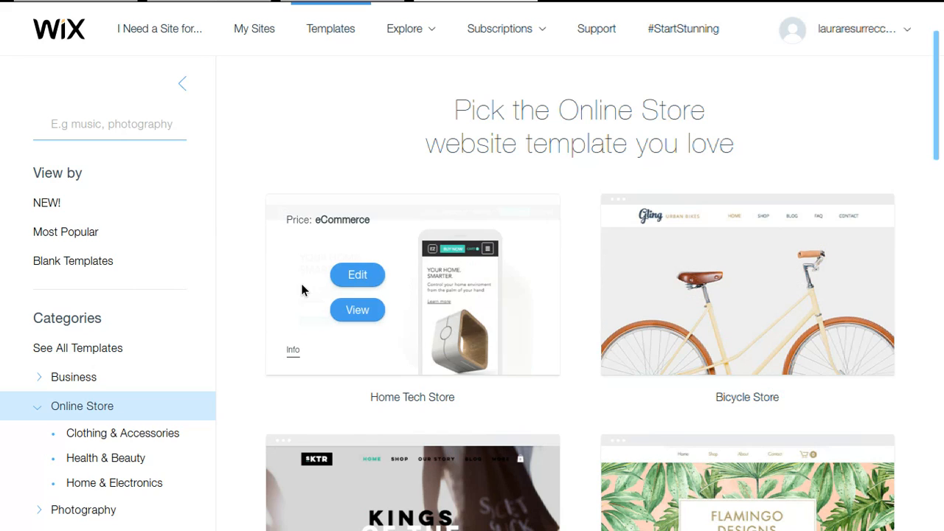
scroll(247, 299, down, 5)
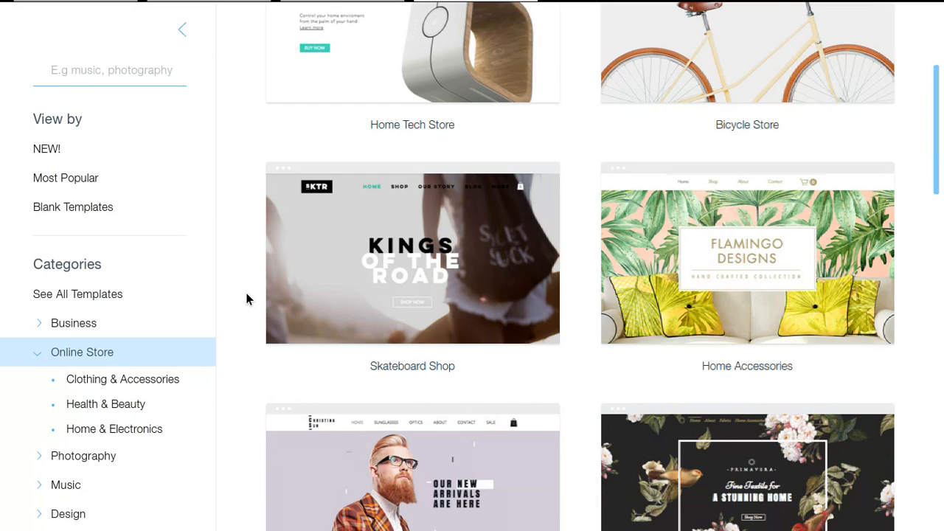
scroll(247, 298, down, 2)
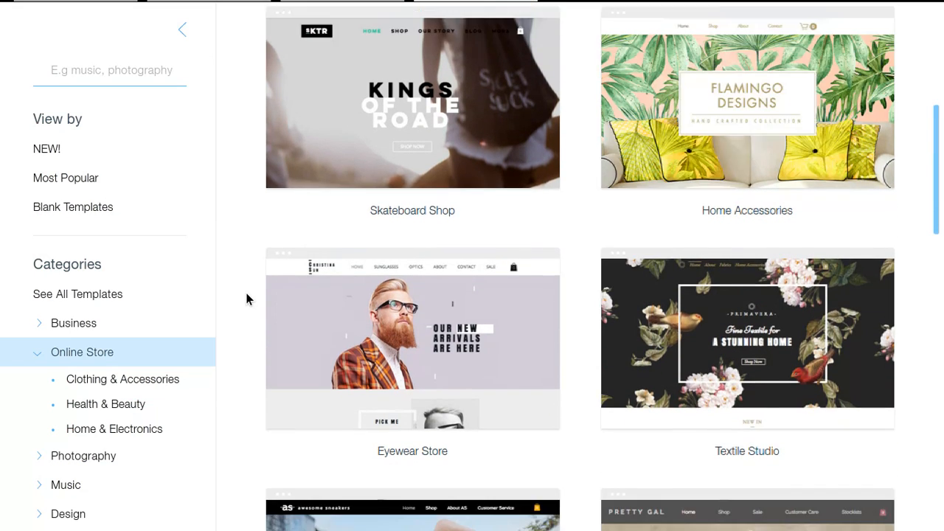
scroll(247, 298, down, 1)
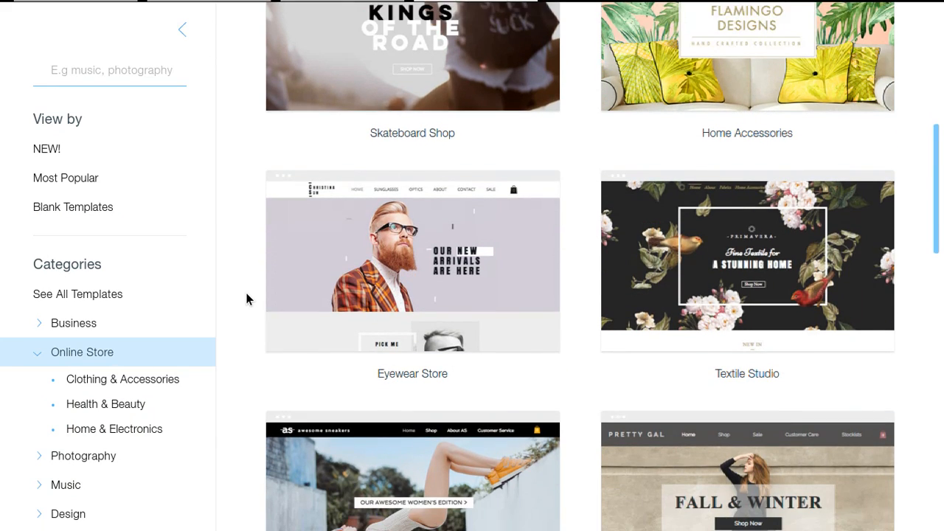
scroll(247, 298, down, 2)
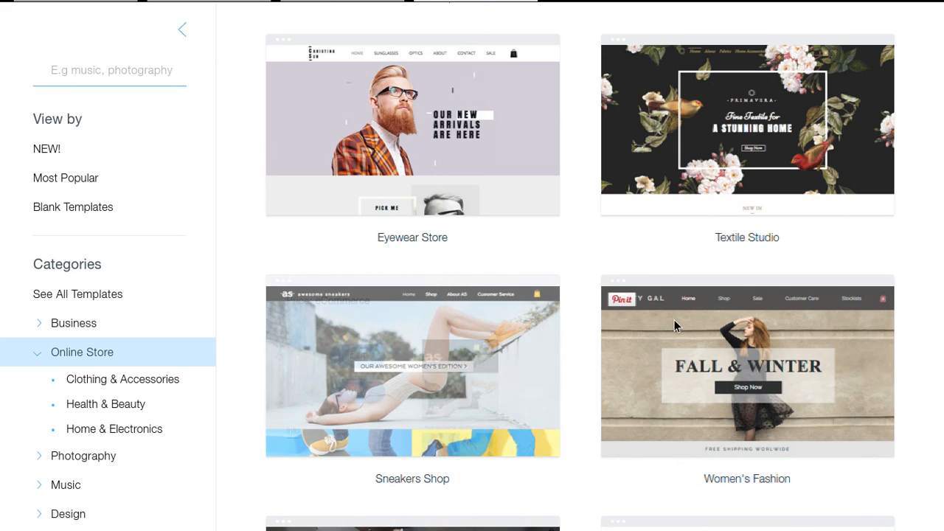
mouse_move(603, 394)
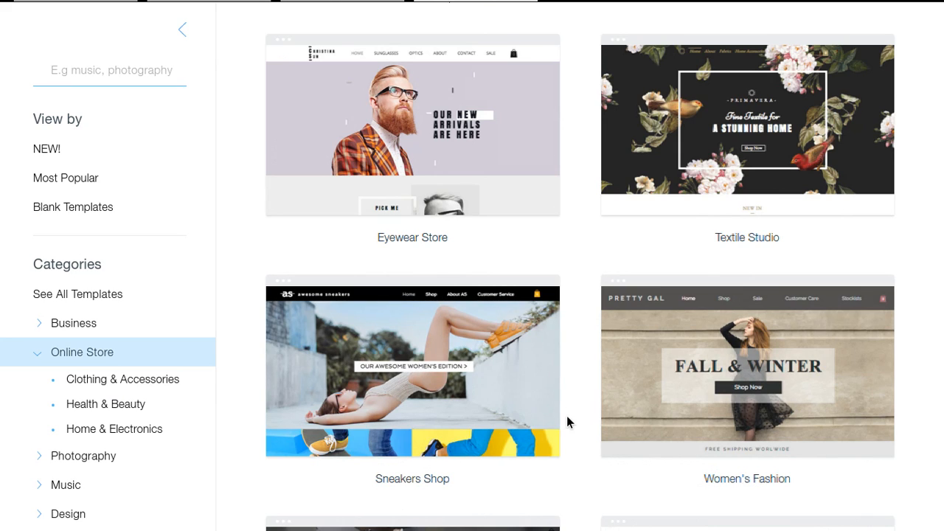
scroll(567, 421, up, 8)
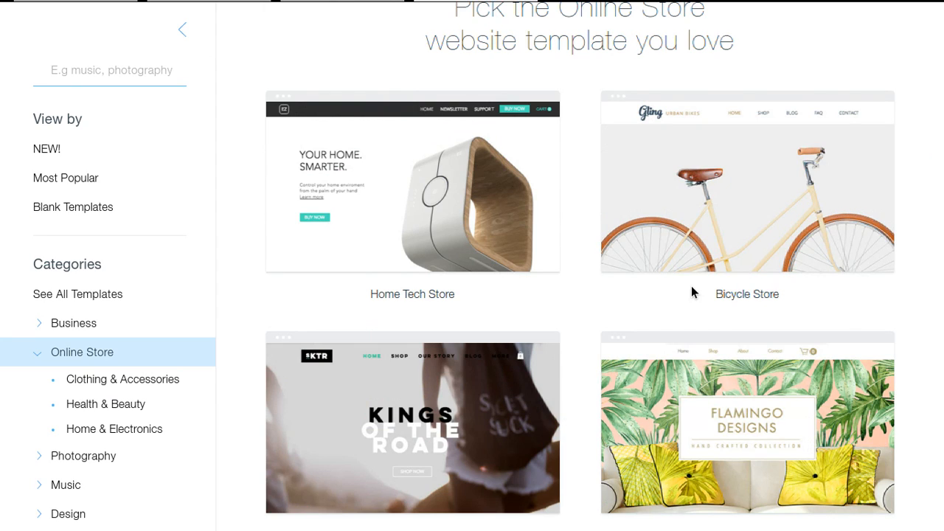
mouse_move(826, 224)
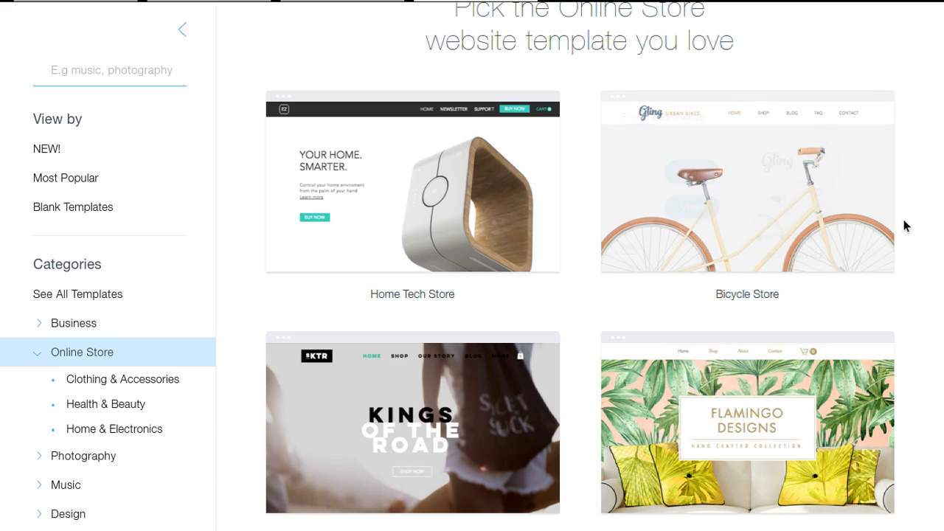
mouse_move(839, 193)
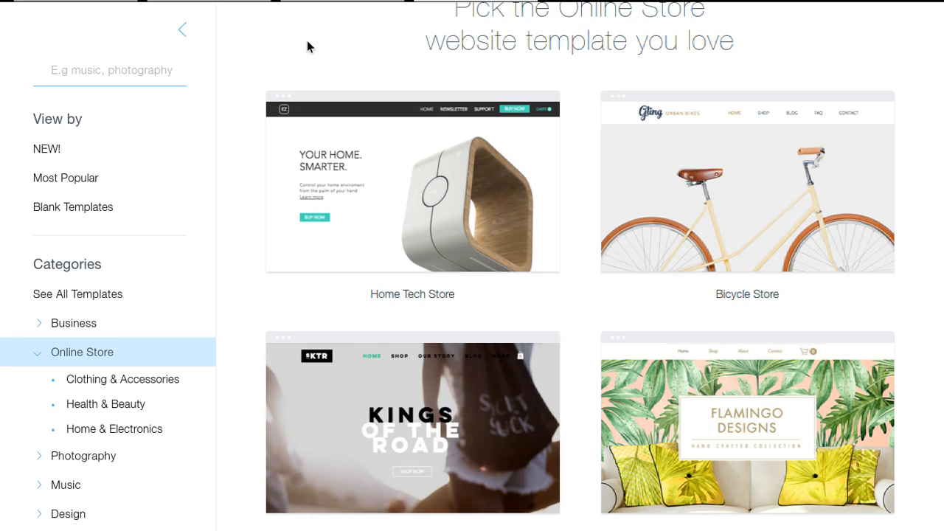
Preview the Home Tech Store template and open its shop page from the product image.
scroll(243, 94, down, 2)
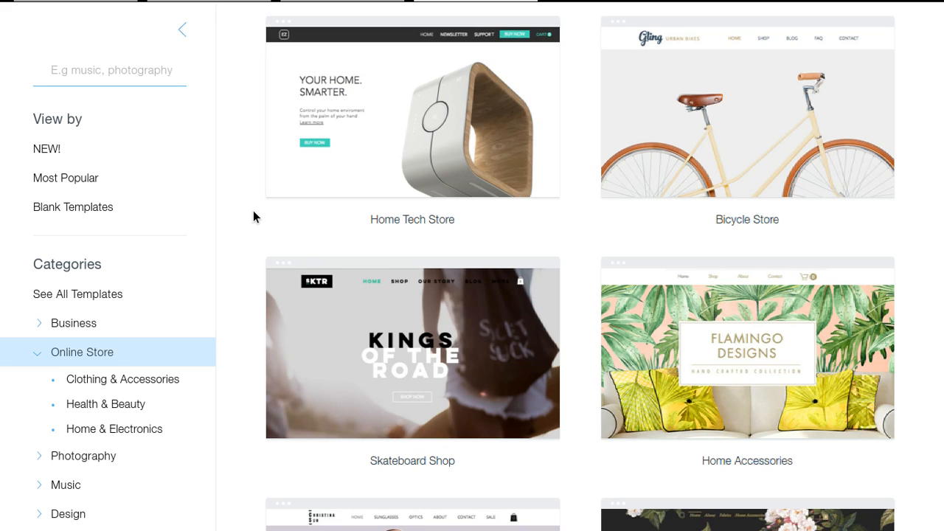
scroll(253, 213, down, 3)
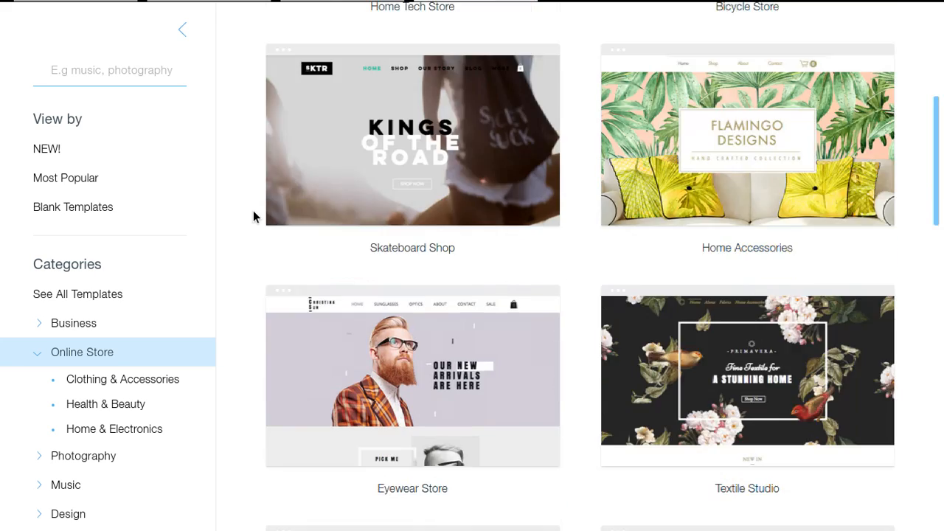
scroll(253, 203, up, 5)
scroll(255, 195, up, 2)
mouse_move(442, 308)
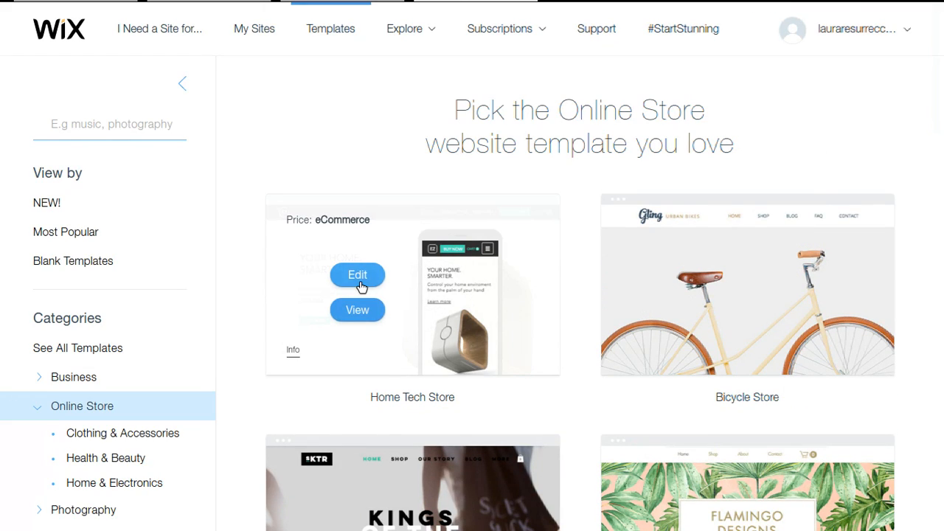
click(364, 311)
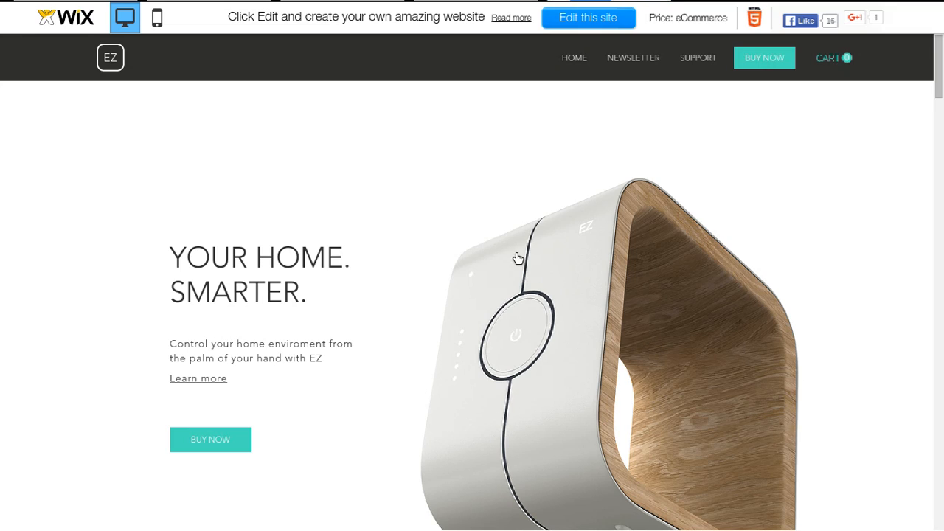
click(484, 409)
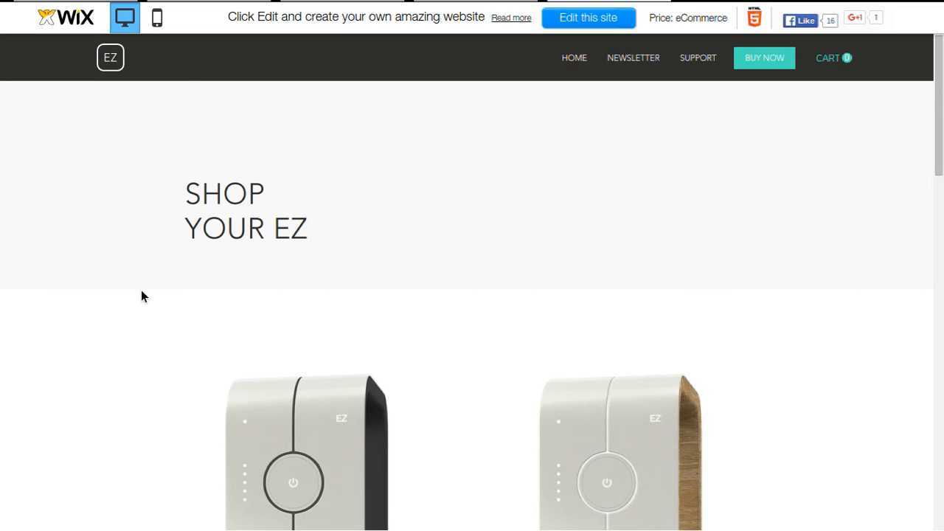
Look over the template's shop page and open the template for editing in the website editor.
scroll(142, 293, down, 3)
scroll(143, 296, up, 3)
click(573, 22)
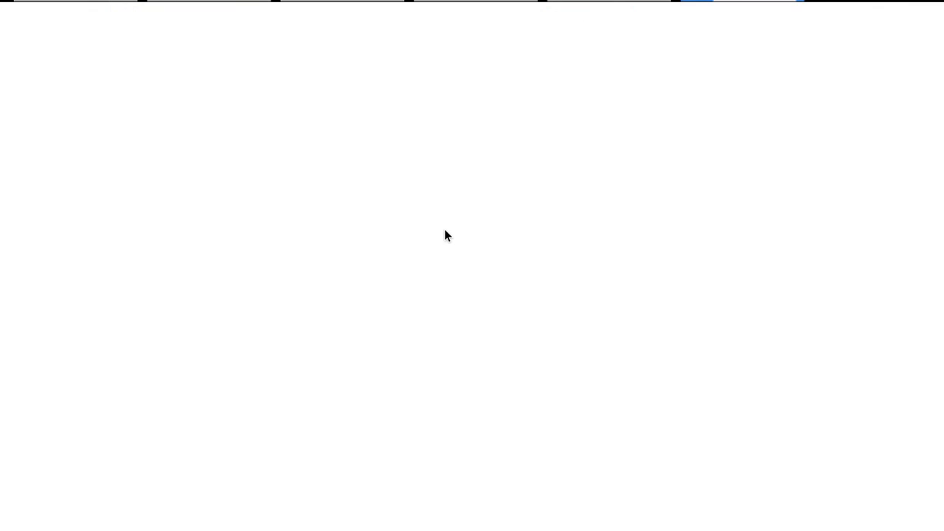
Close the browser tabs of the mail inbox and the "A Designer Explains" document.
mouse_move(513, 2)
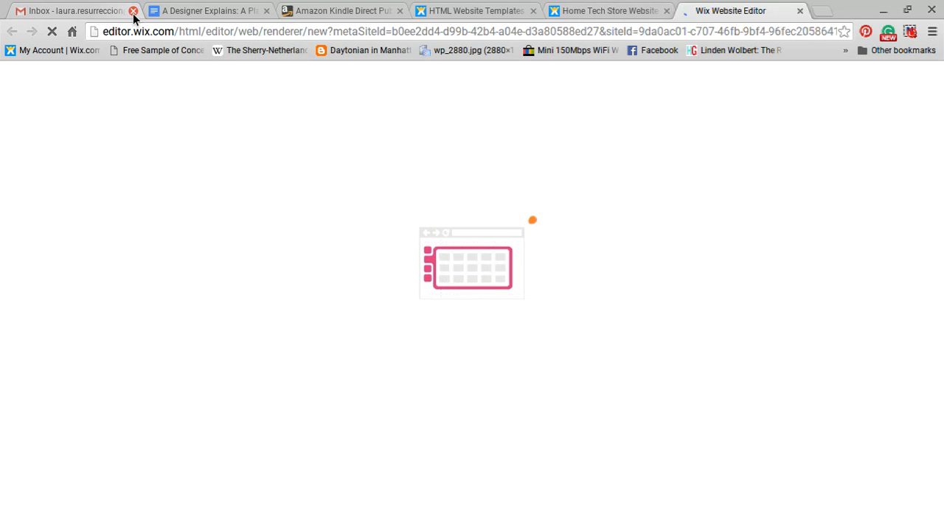
click(133, 11)
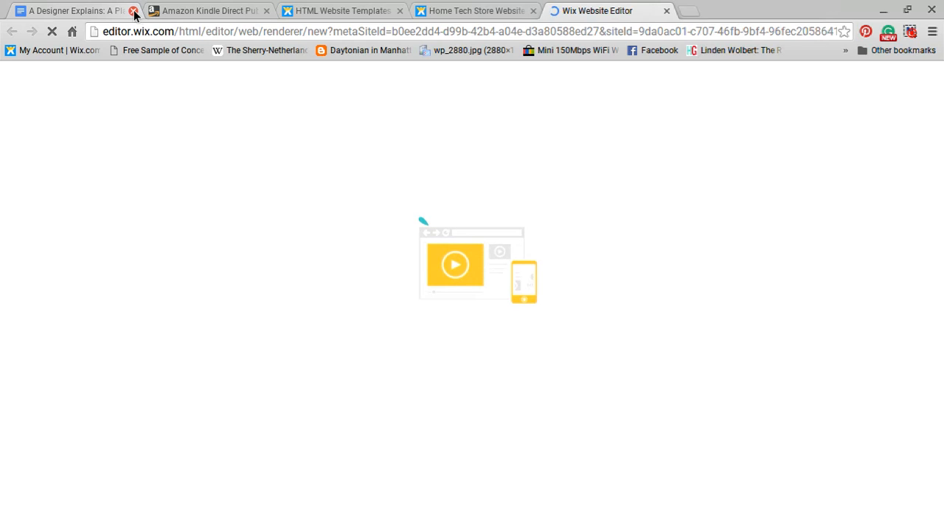
click(134, 11)
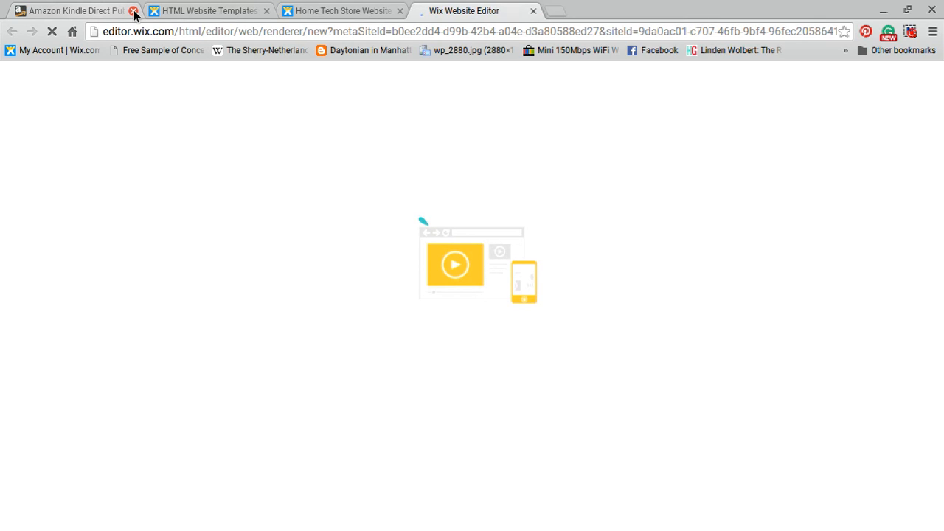
Switch the browser to full screen and change the home page headline to "TEES FOR CHEAP".
key(F11)
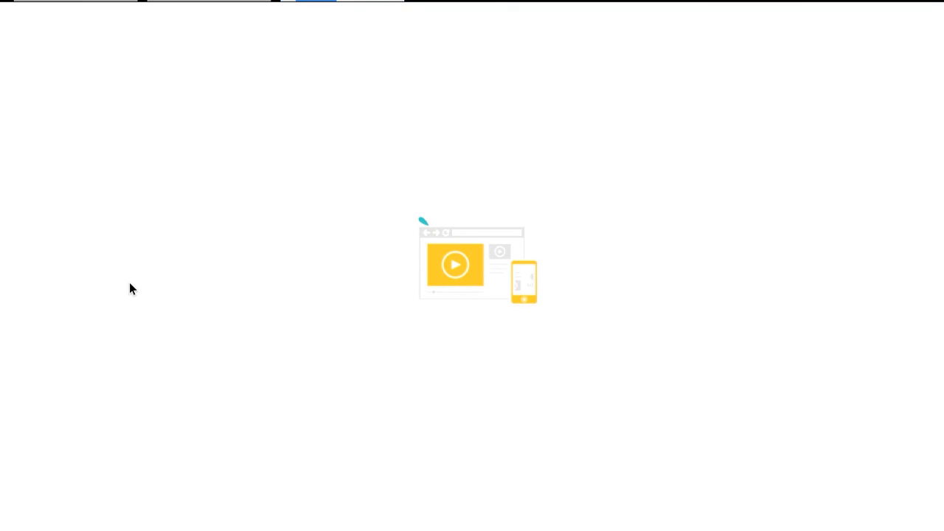
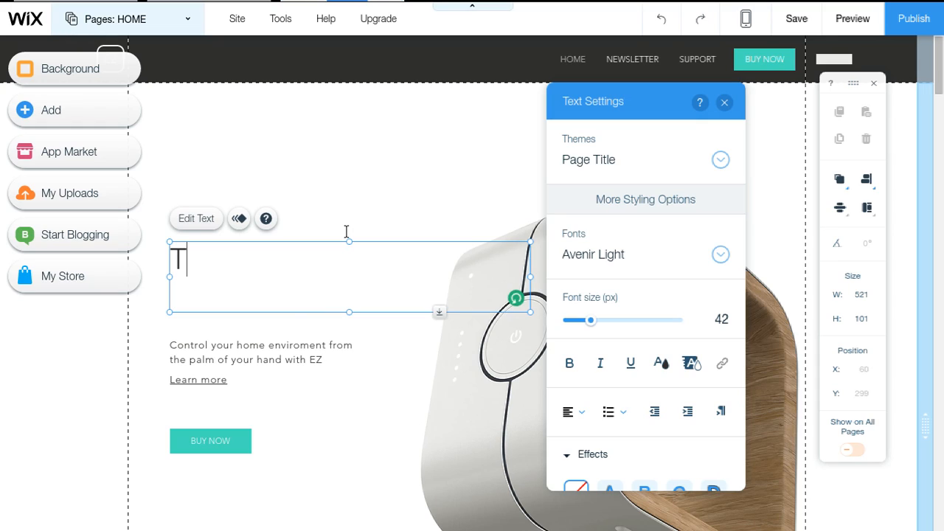
text(EES FOR CHEA)
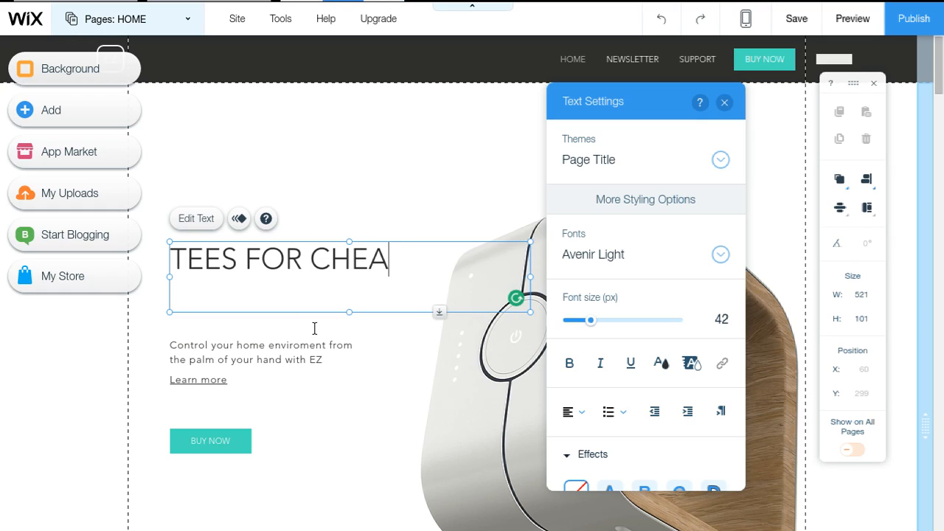
text(P)
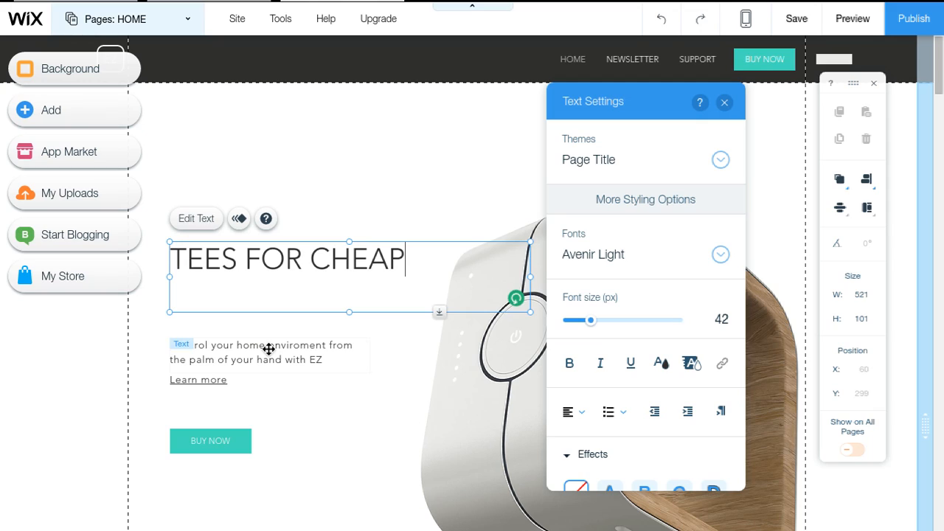
Replace the paragraph under the headline with "Discontinued graphics for your own use. Make your own tee design or upload an image. It's easy!".
click(269, 349)
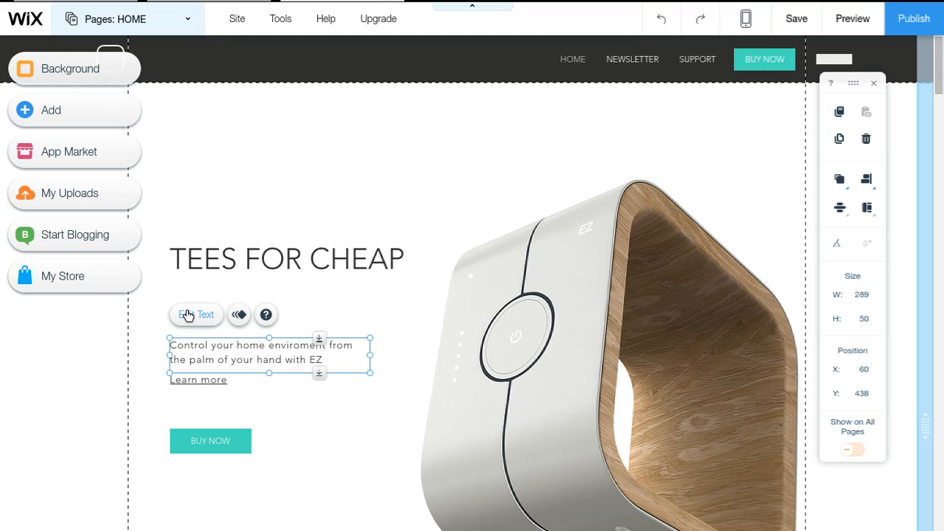
click(188, 315)
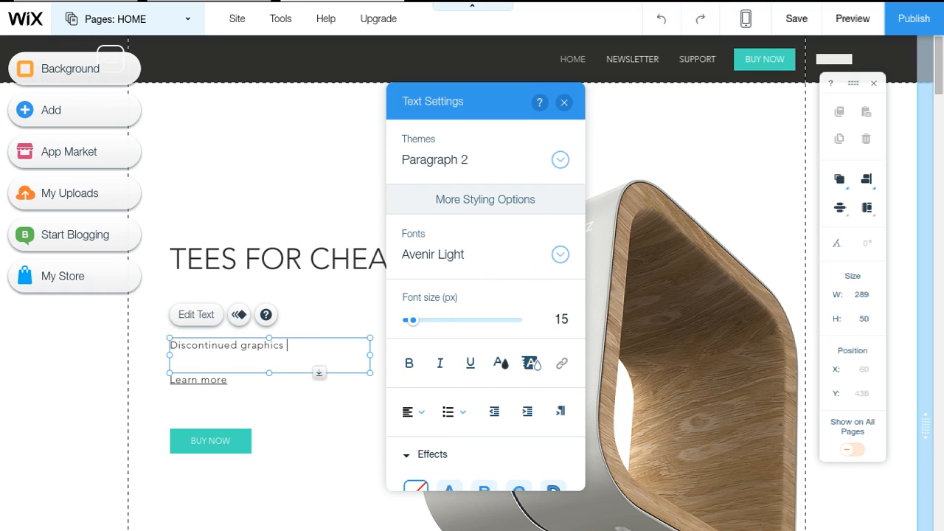
text(for your own use. Make your own tee design or upload an image. I)
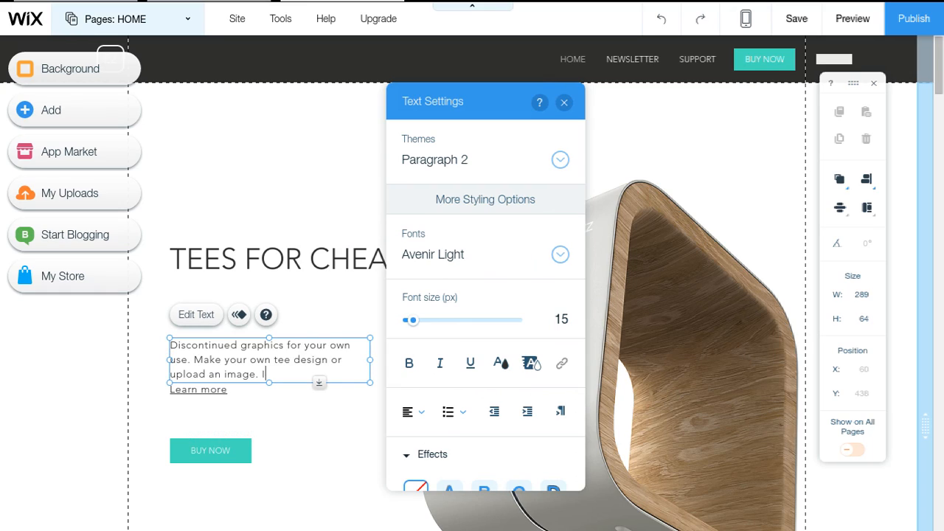
text(t's easy!)
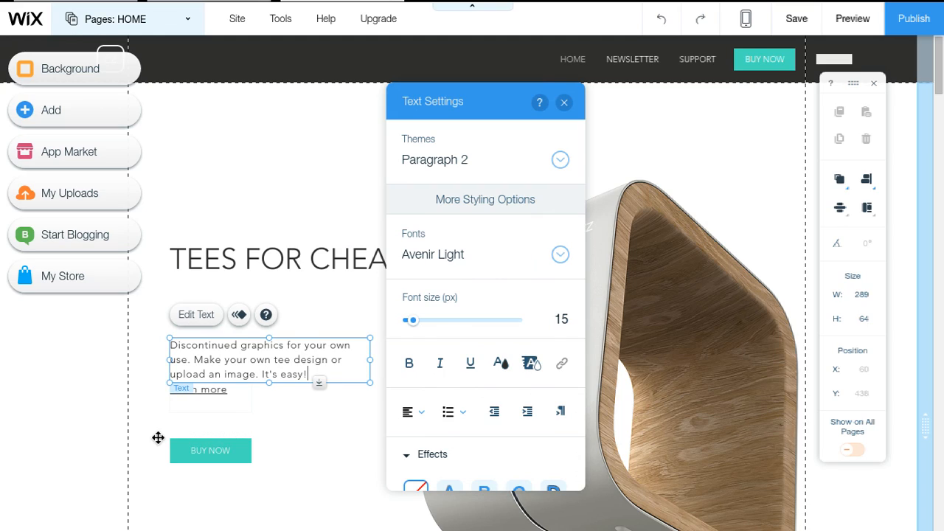
Replace the large product image on the home page with the uploaded picture tee examples.jpg.
click(646, 327)
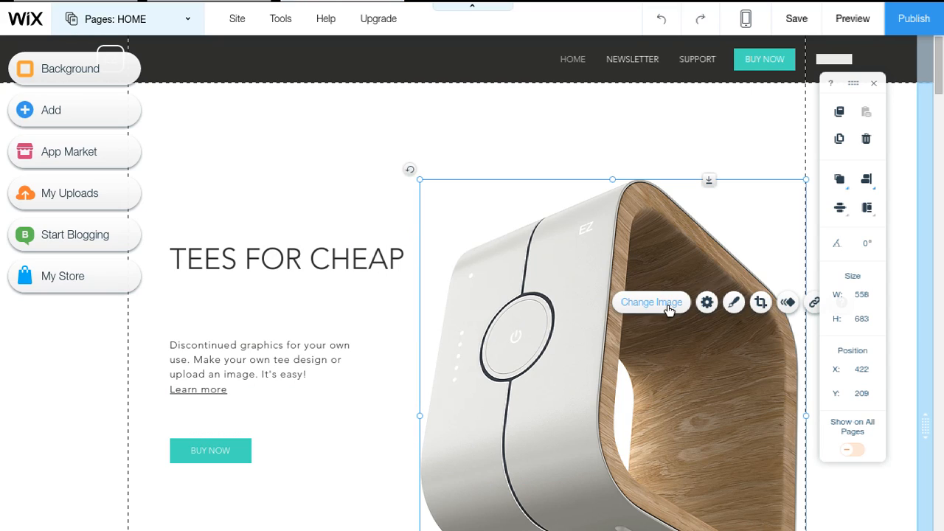
click(652, 303)
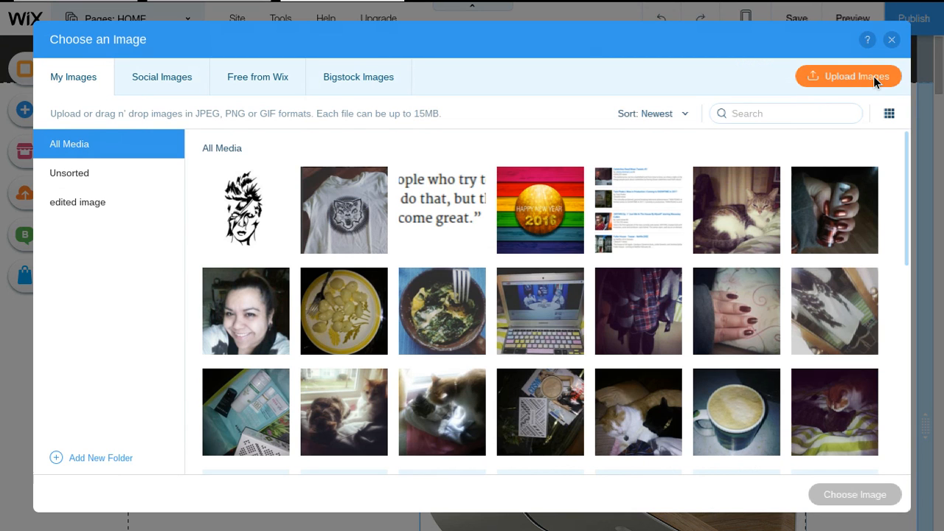
click(874, 76)
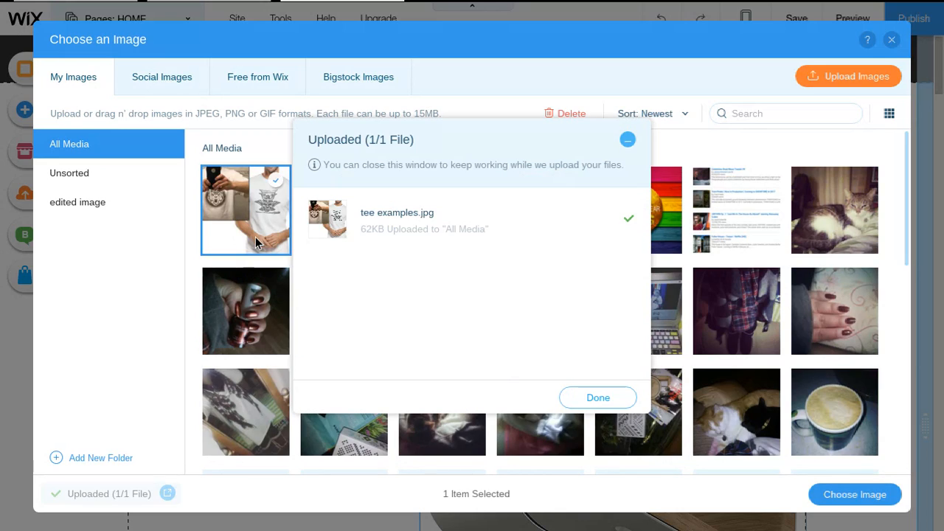
click(599, 398)
click(880, 498)
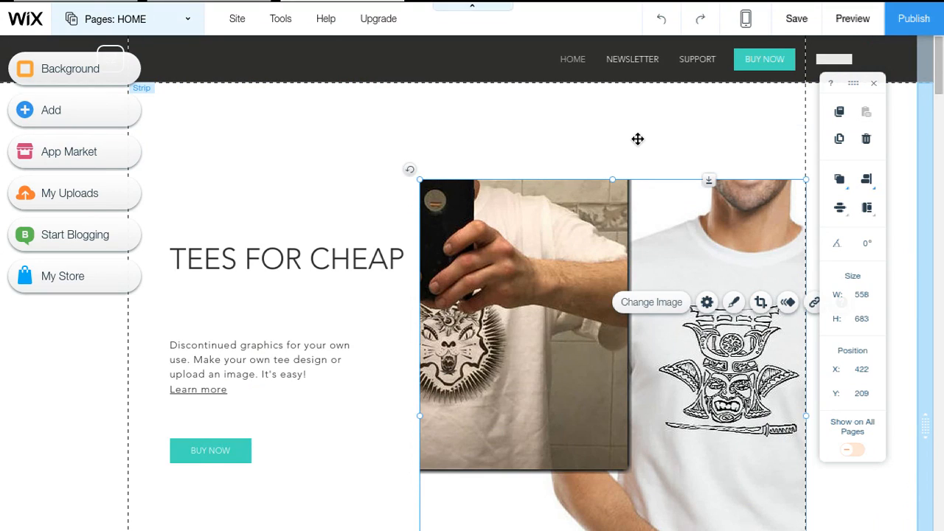
Set the new T-shirt image's resizing option to Center.
click(638, 139)
scroll(623, 334, down, 1)
click(624, 334)
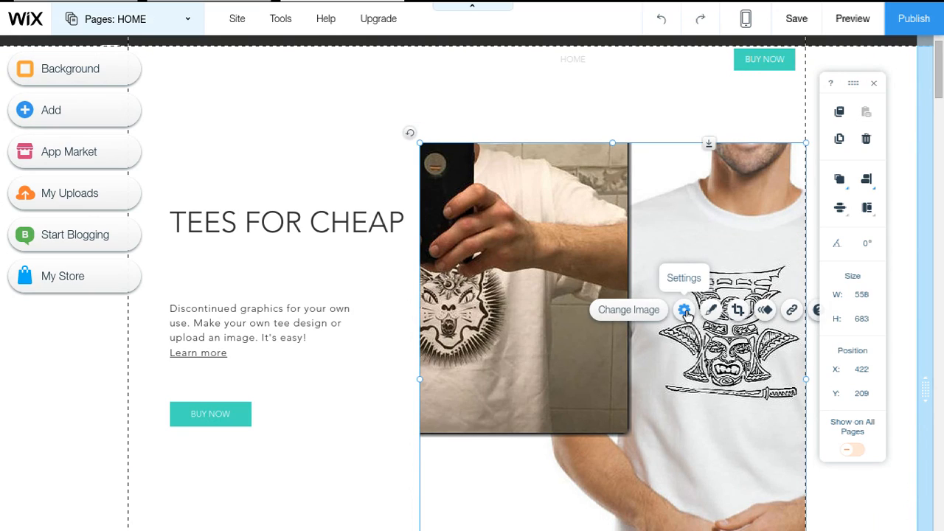
click(685, 309)
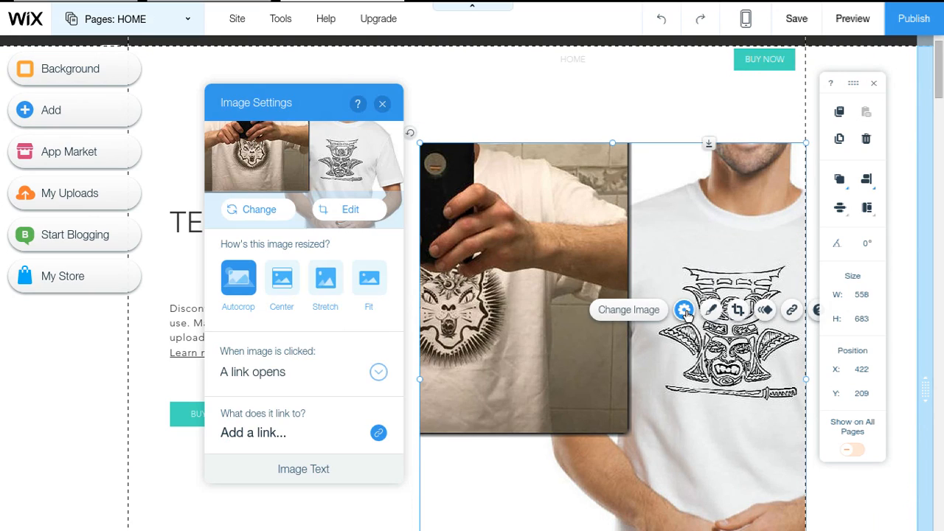
click(283, 286)
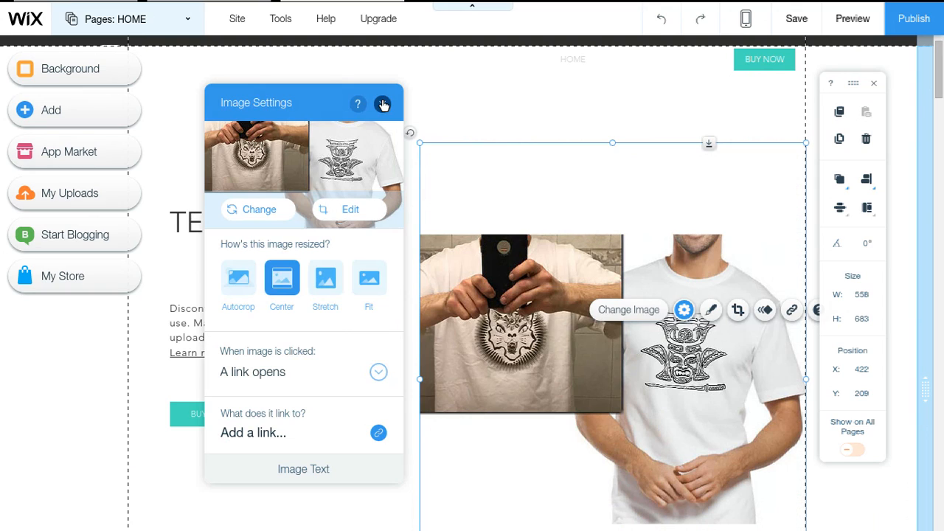
click(383, 105)
View the frame designs offered for the T-shirt image and leave the frame unchanged.
scroll(709, 251, down, 1)
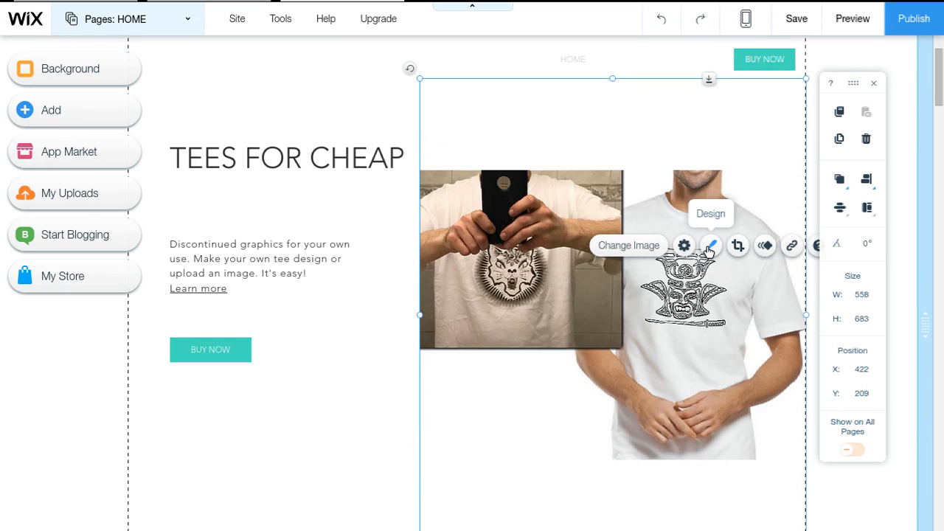
click(710, 248)
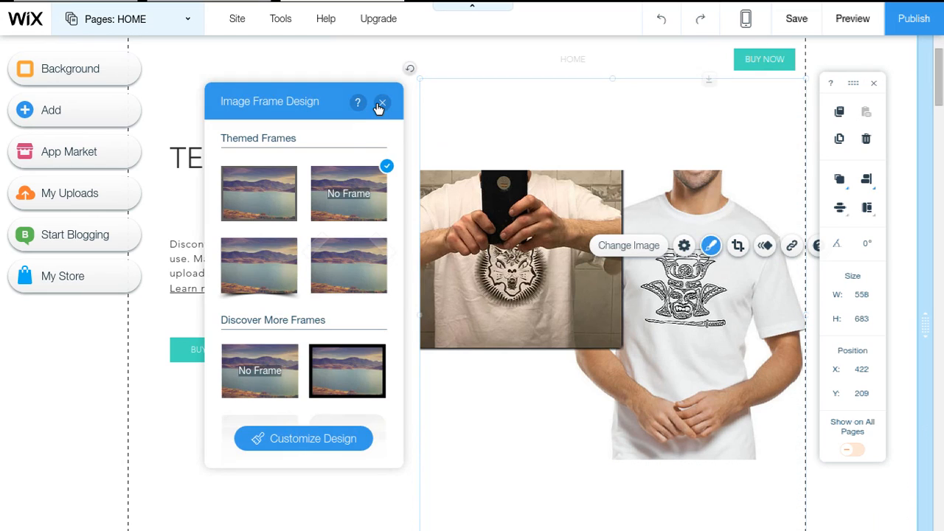
click(381, 103)
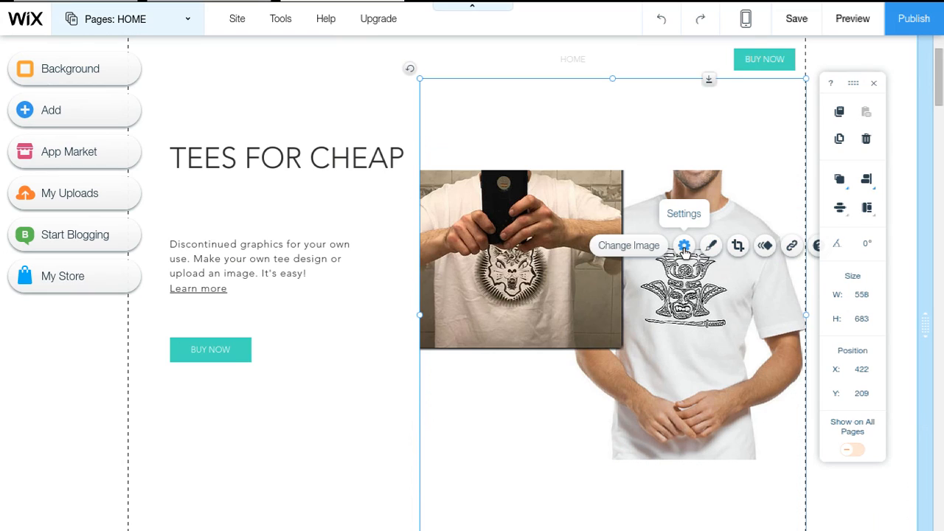
Open the T-shirt image in the photo editor and look through the available editing tools.
click(685, 248)
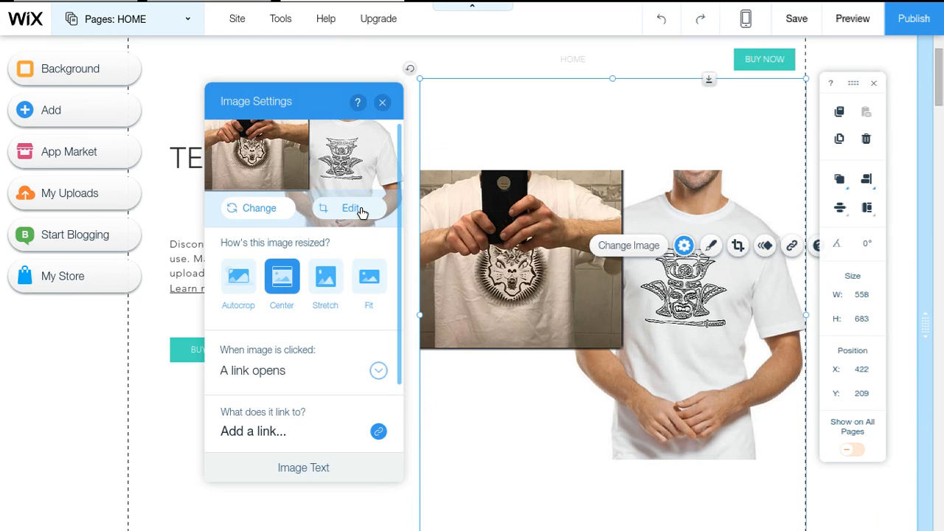
click(352, 209)
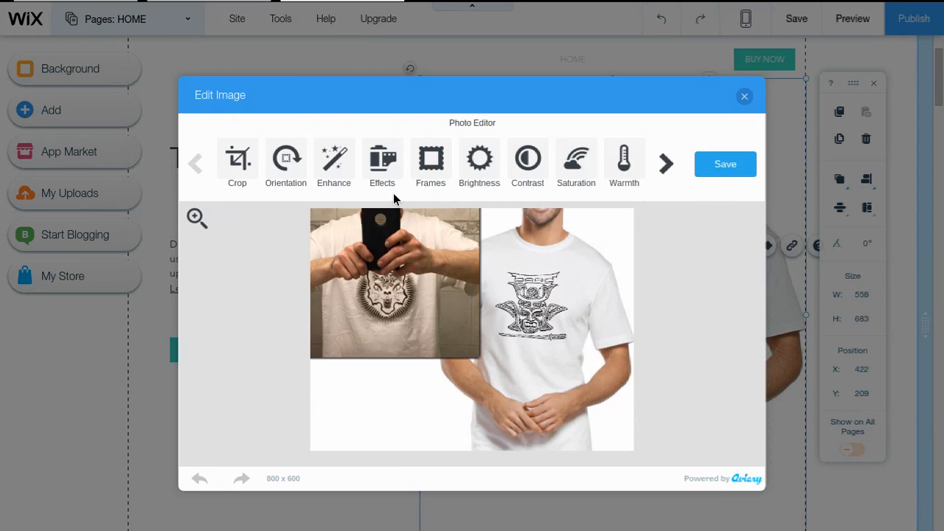
click(665, 163)
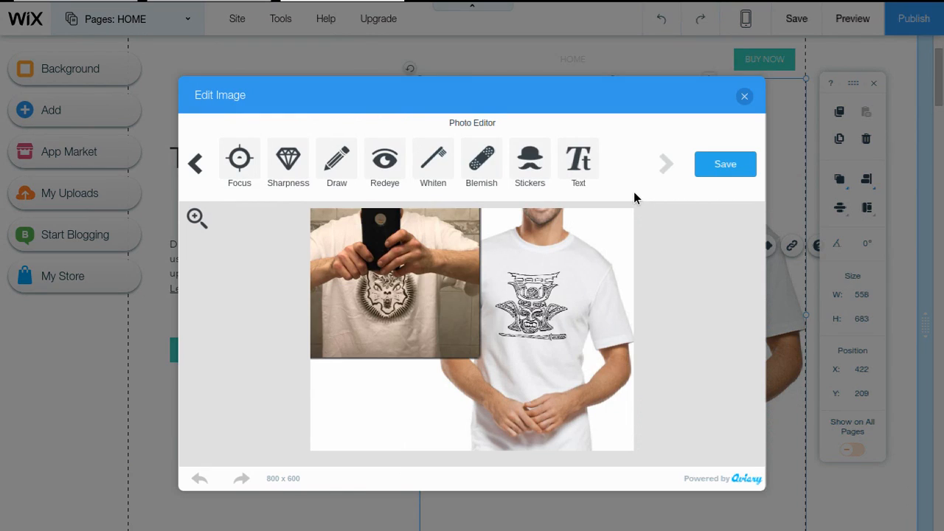
click(197, 163)
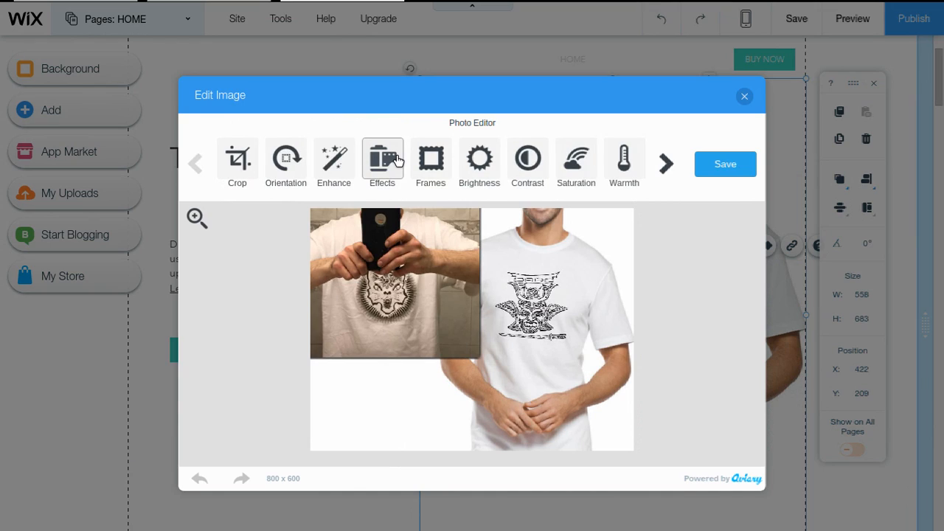
Try the Boardwalk, Keylime, Dean, Clyde and Haas effects on the T-shirt image.
click(398, 161)
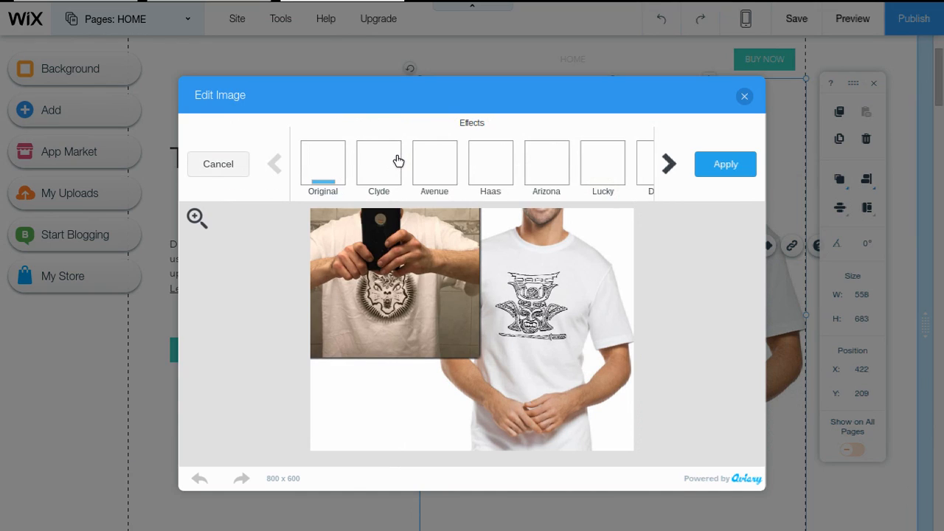
click(669, 164)
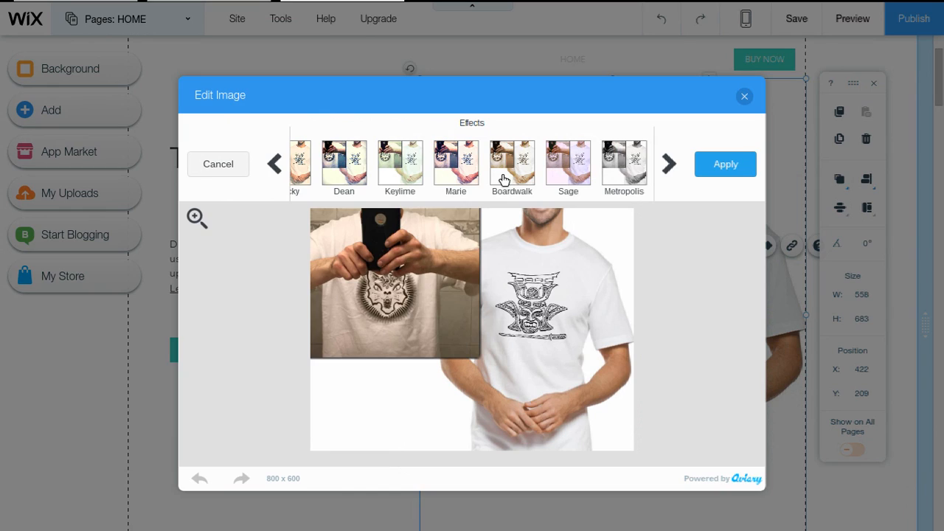
click(504, 180)
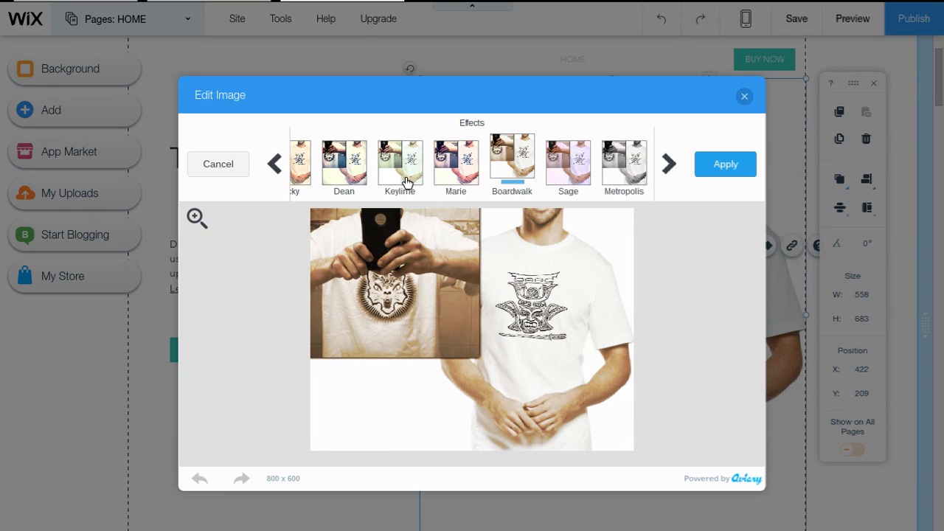
click(408, 183)
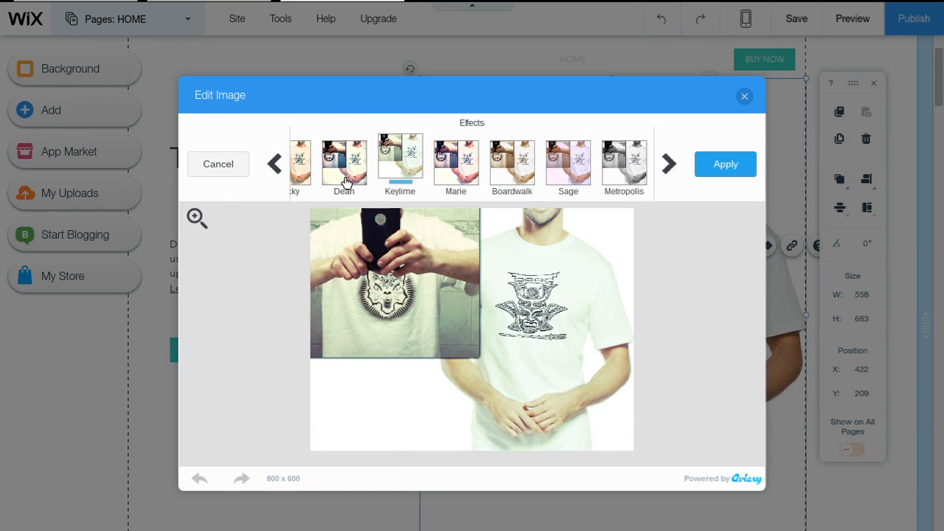
click(346, 181)
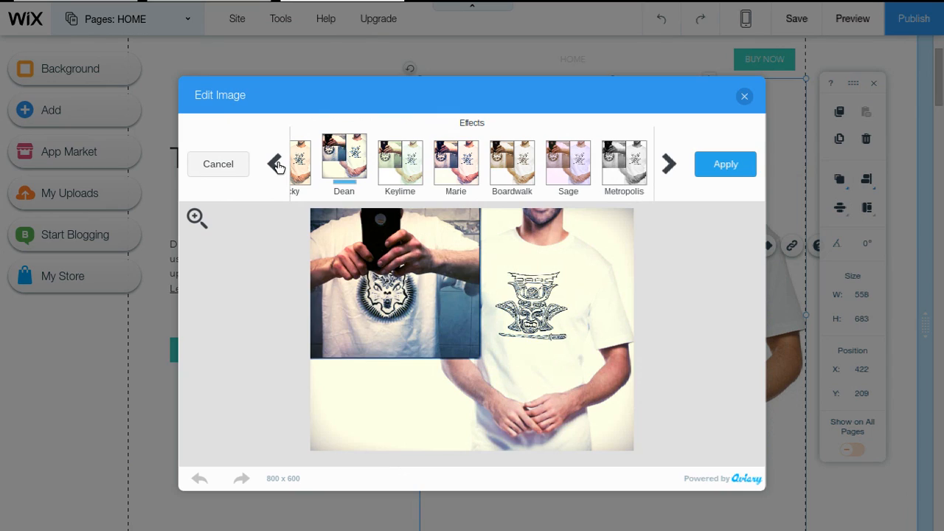
click(276, 163)
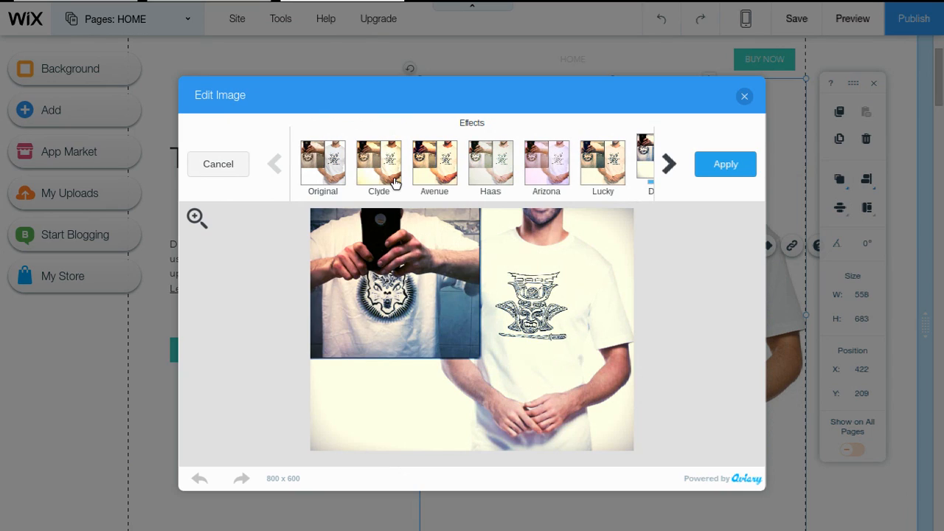
click(395, 183)
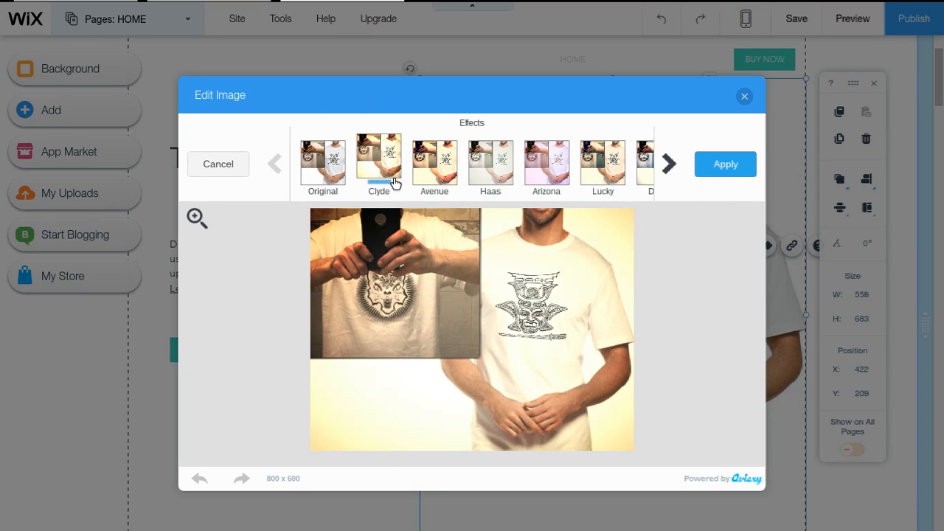
click(487, 182)
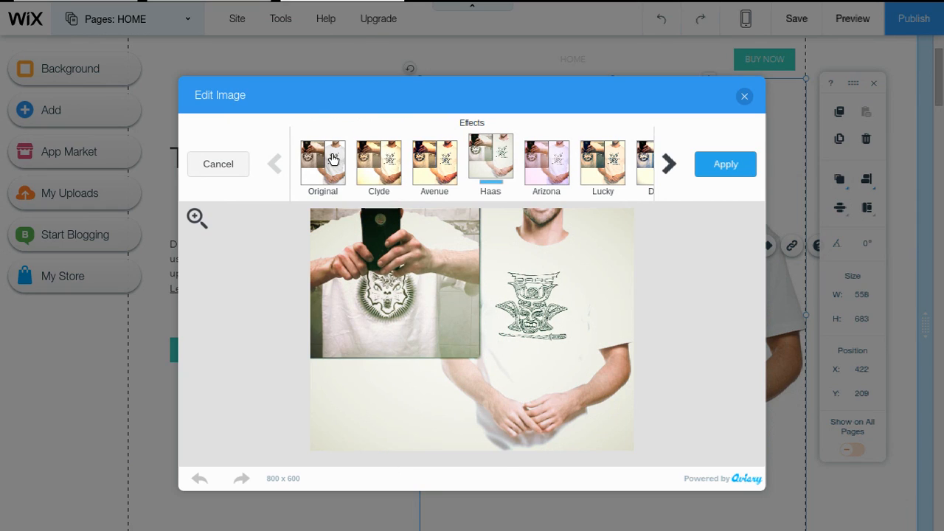
Apply the Original effect to the T-shirt image and save it in the photo editor.
click(334, 159)
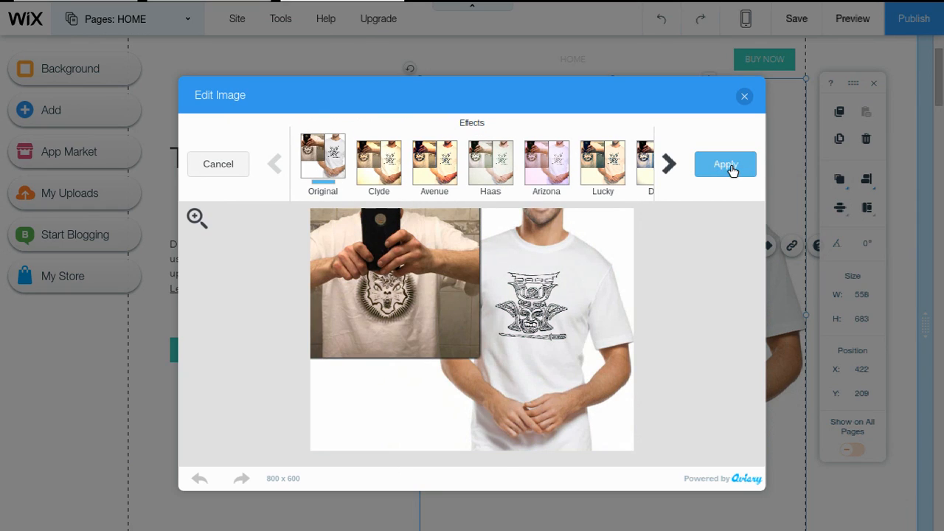
click(731, 167)
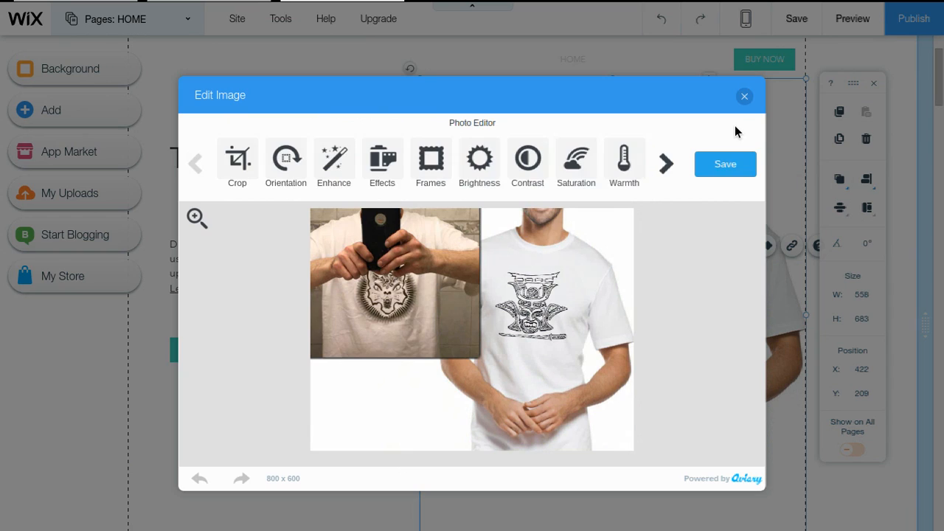
click(726, 165)
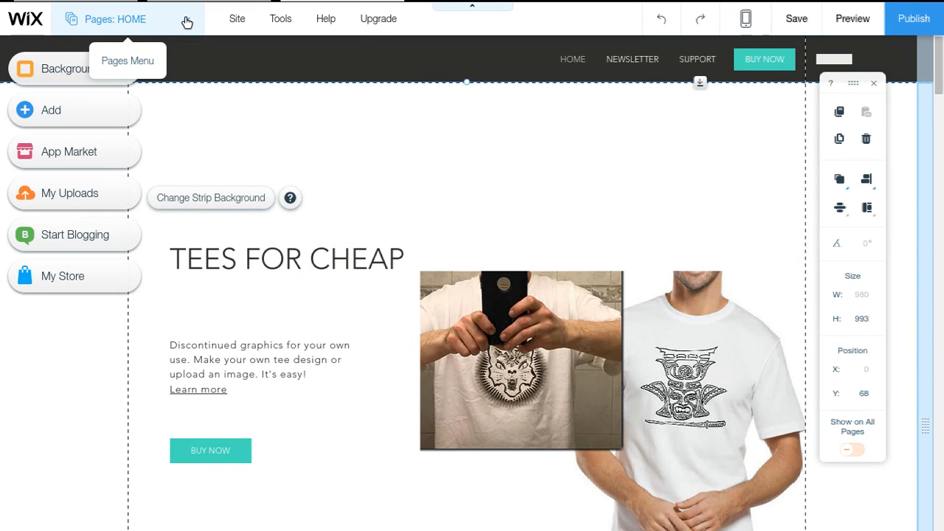
Open the site's list of pages and go to the NEWSLETTER page.
click(187, 23)
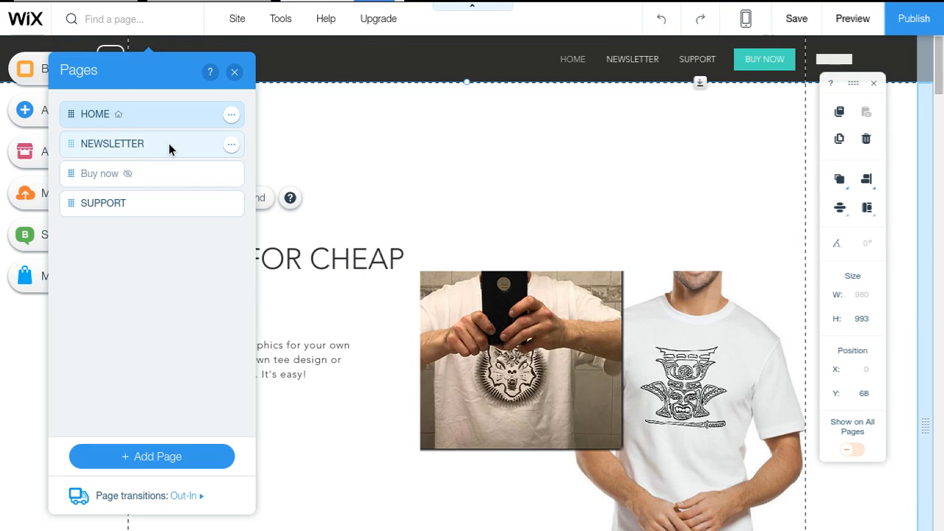
click(169, 149)
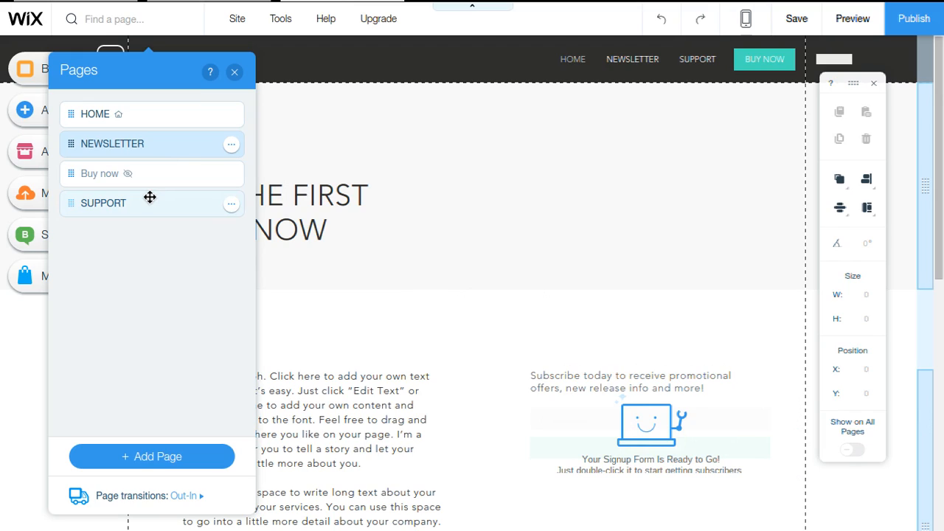
Open the settings of the newsletter signup form beside the paragraph on the NEWSLETTER page.
click(390, 143)
scroll(245, 354, down, 2)
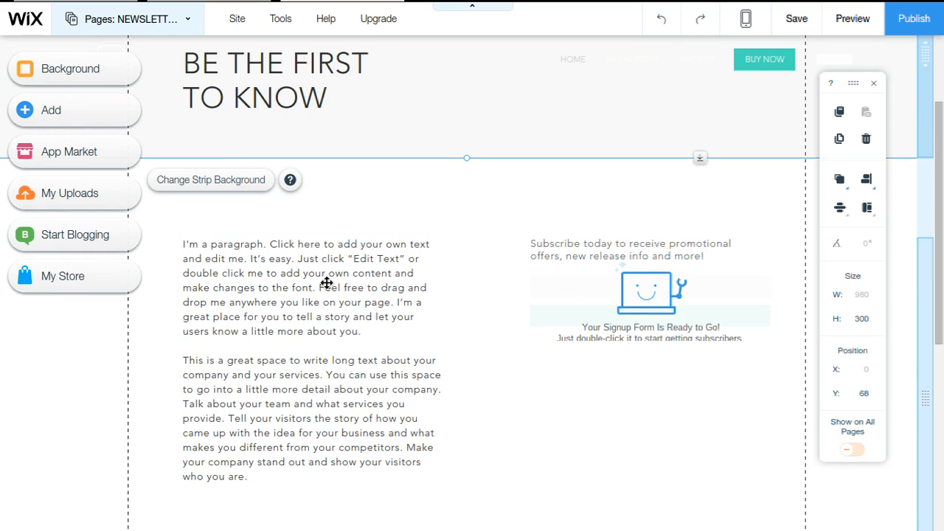
click(260, 302)
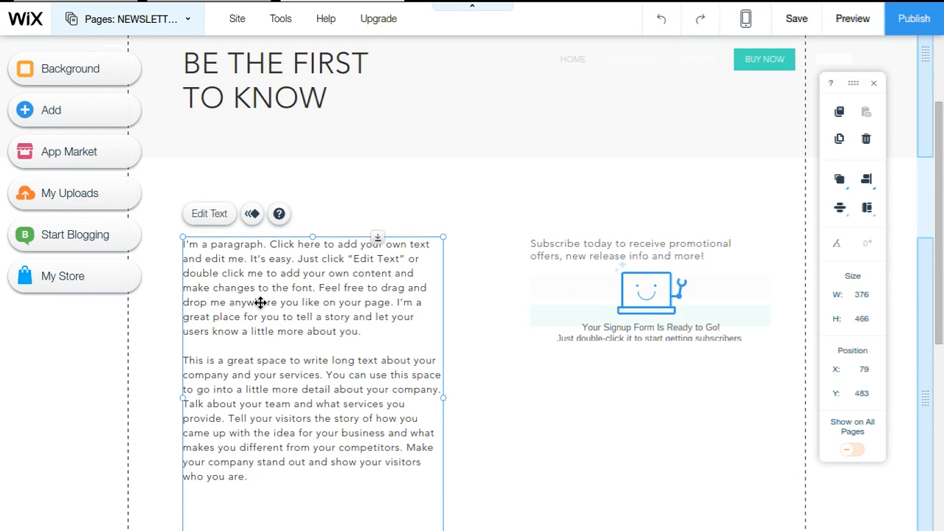
scroll(332, 299, down, 1)
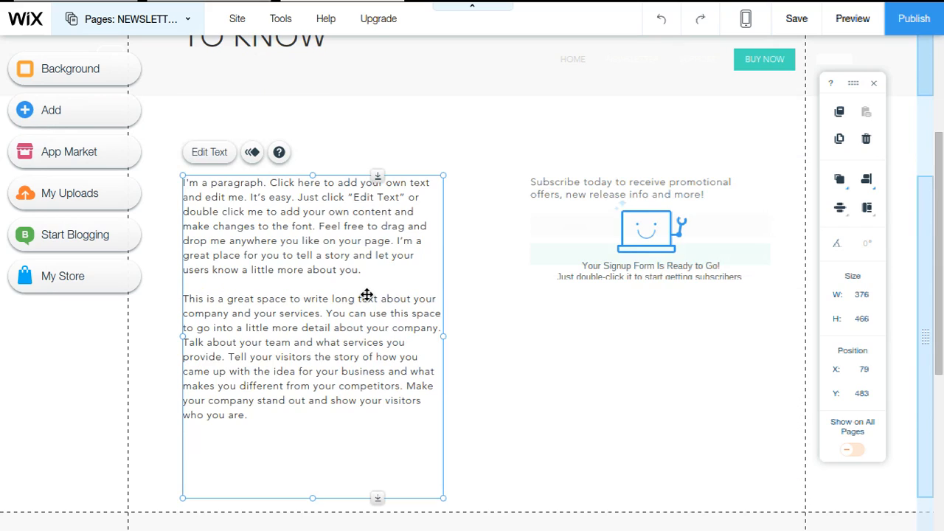
click(645, 226)
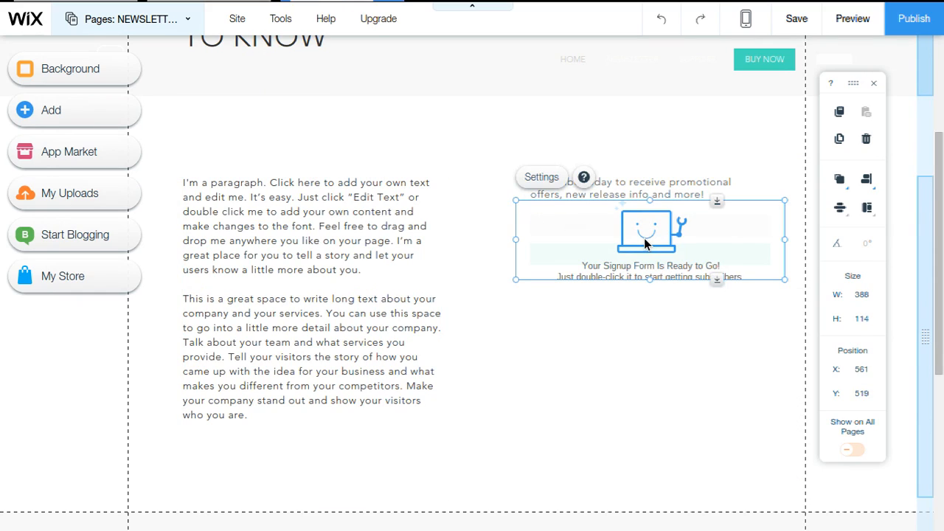
double_click(645, 237)
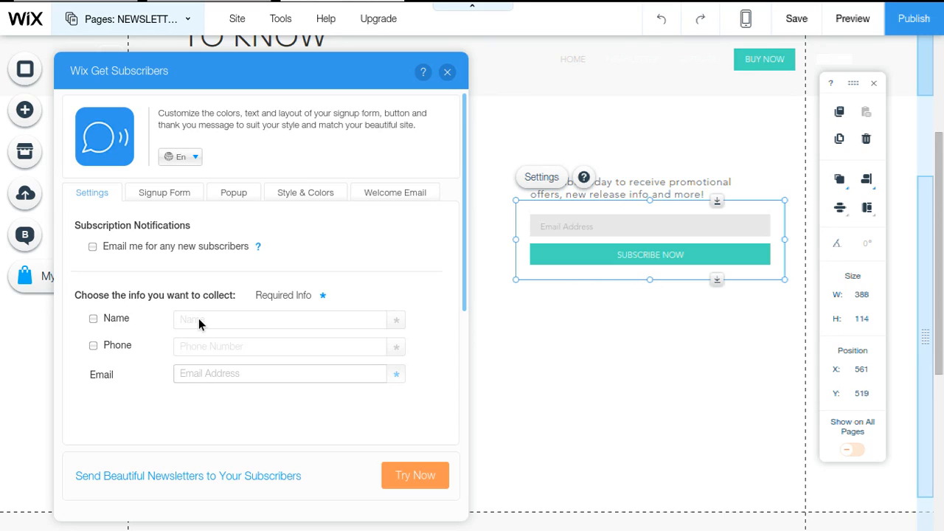
Include Name and Phone in the info the signup form collects, and enter the contact's e-mail in the Email field.
click(93, 321)
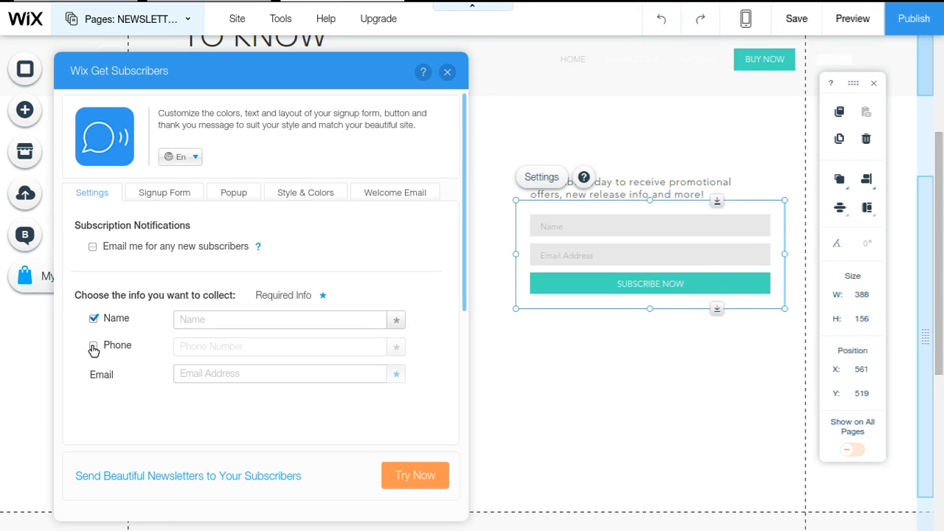
click(93, 348)
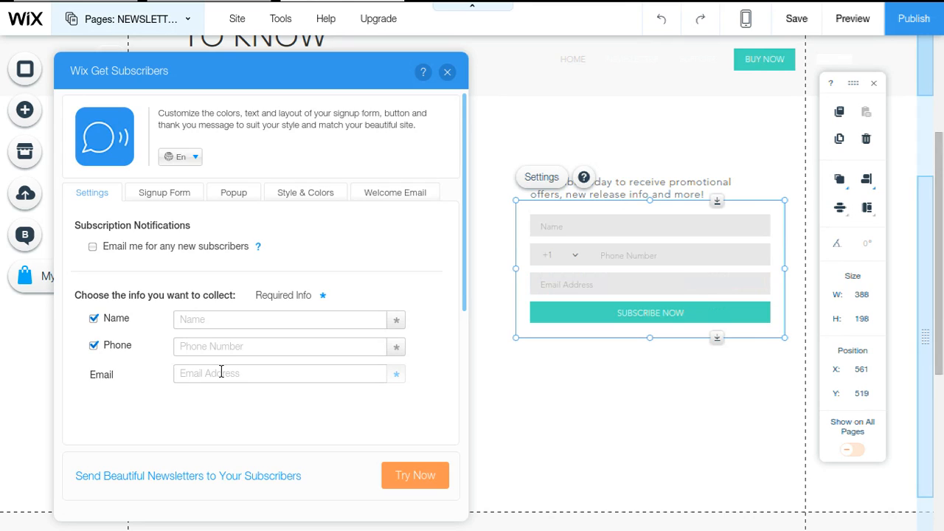
click(222, 373)
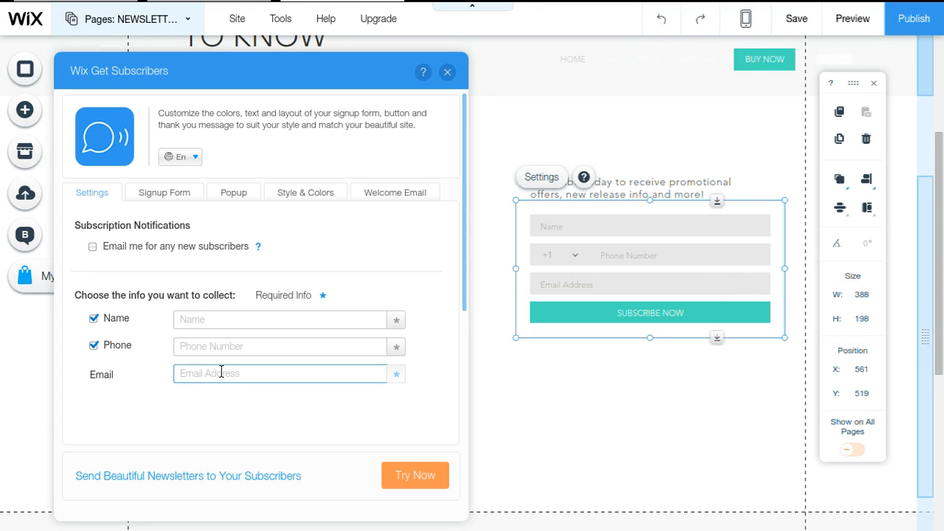
mouse_move(404, 483)
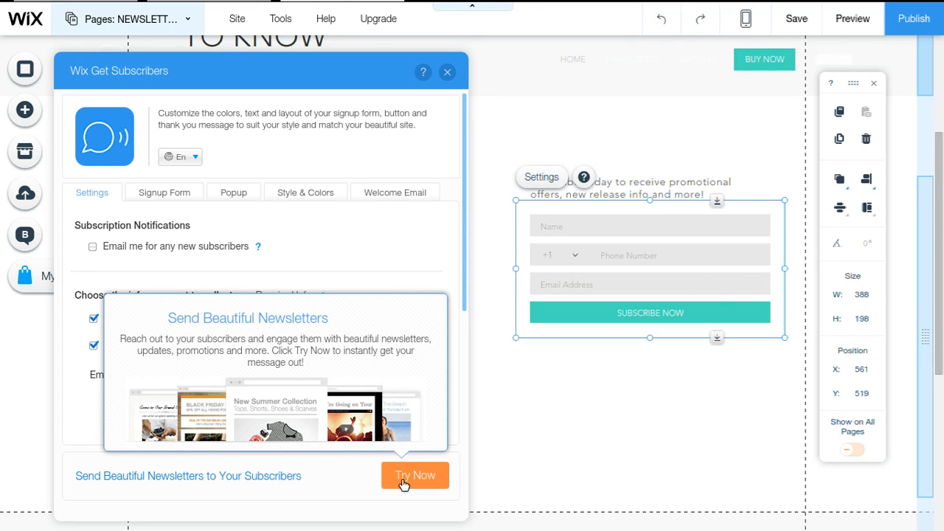
click(403, 484)
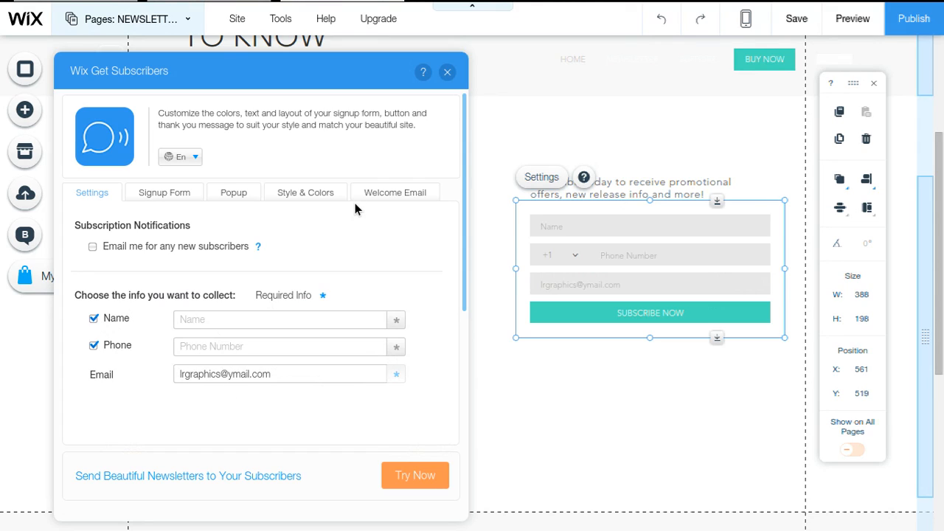
Turn on e-mail notifications for new subscribers and remove Phone from the info the form collects.
click(92, 247)
click(94, 345)
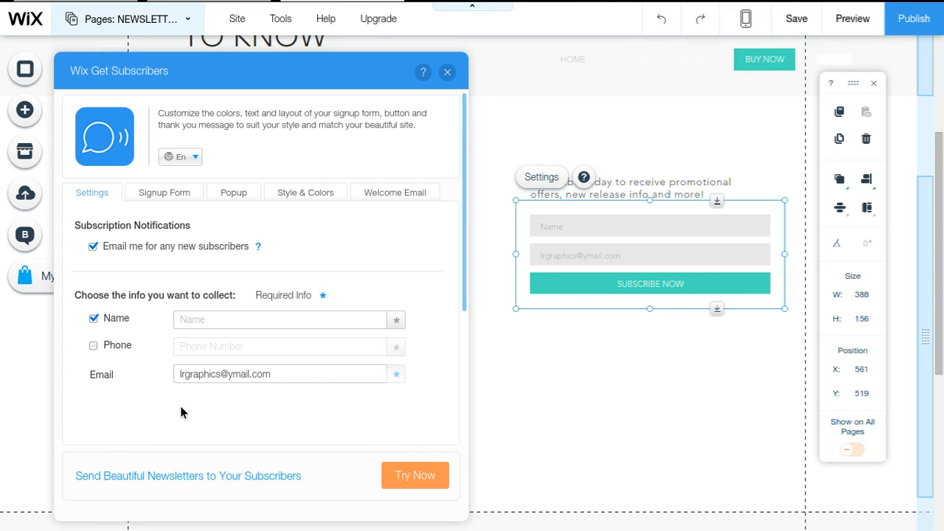
Show the title and subtitle on the signup form and set its layout to Horizontal.
click(170, 193)
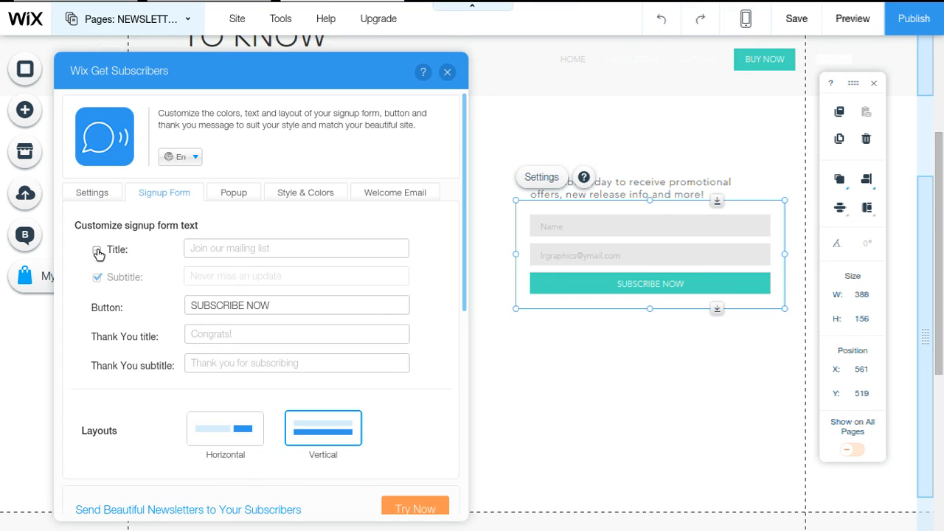
click(98, 251)
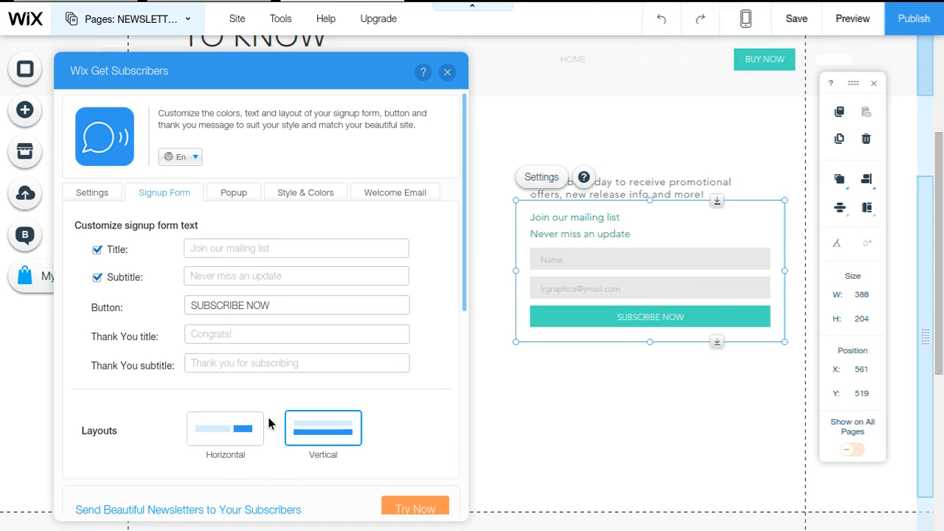
click(241, 439)
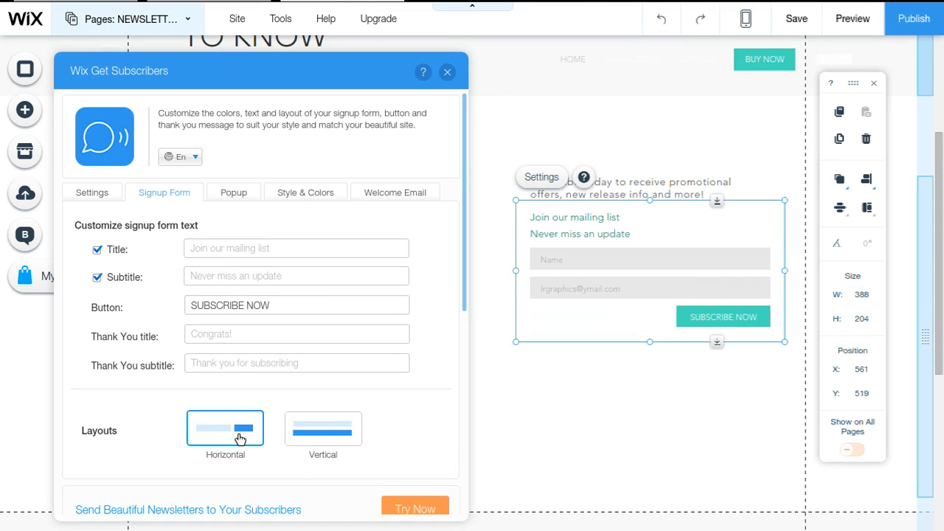
click(318, 438)
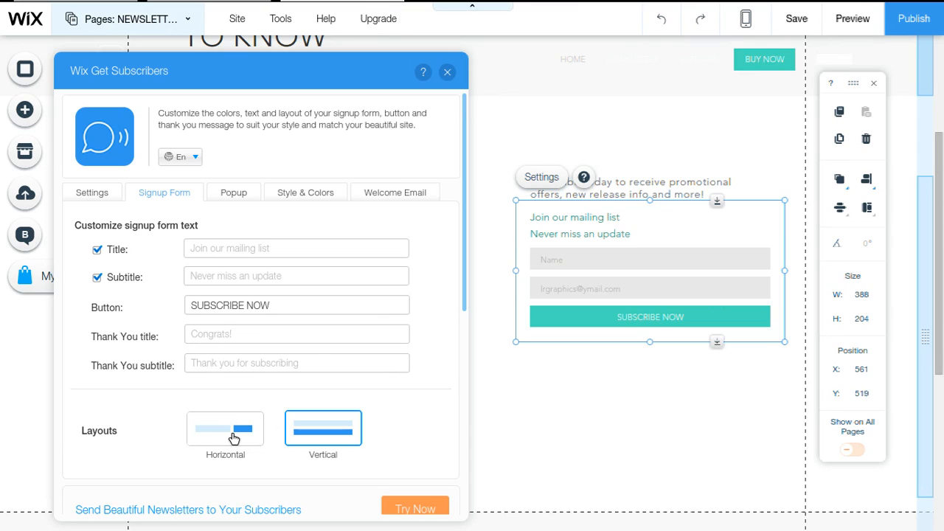
click(233, 438)
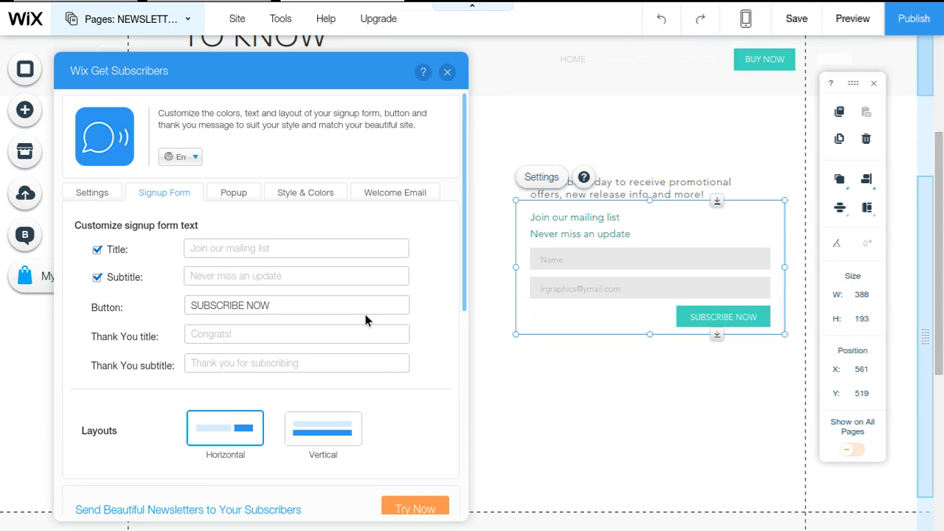
Turn on popup mode for the signup form, show the popup on every visit for non-subscribers, and close the form settings.
click(233, 193)
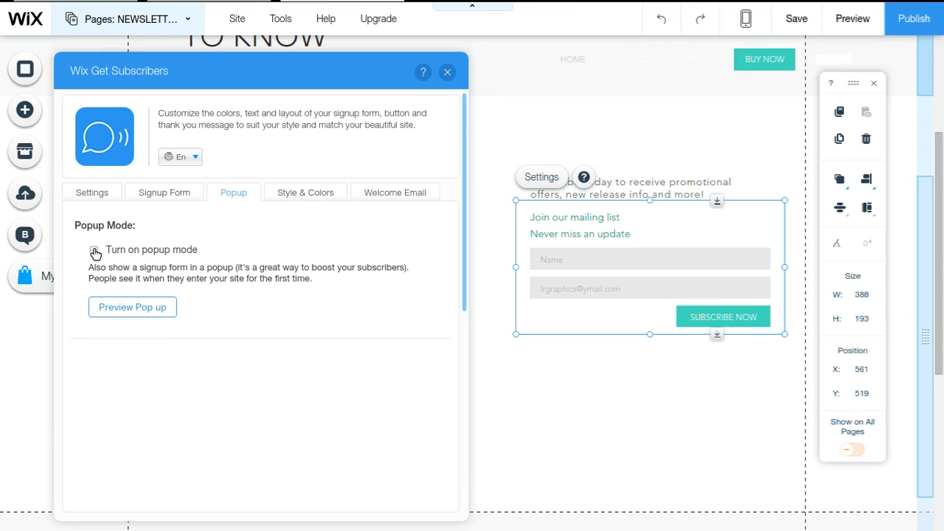
click(94, 250)
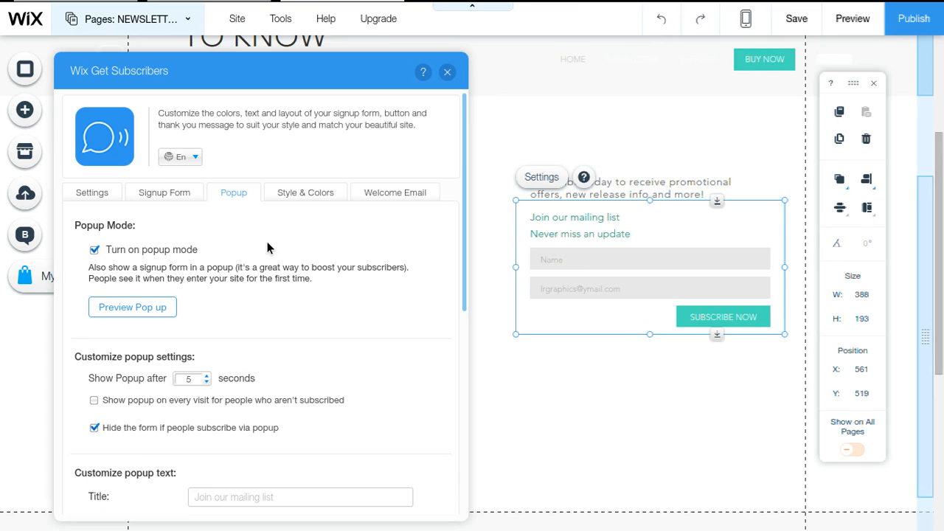
scroll(121, 316, down, 3)
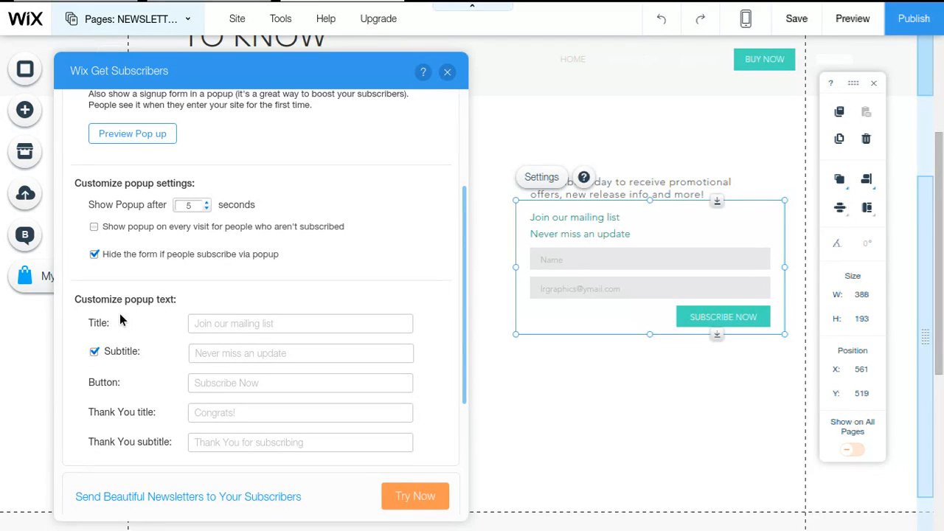
click(95, 228)
scroll(388, 236, down, 1)
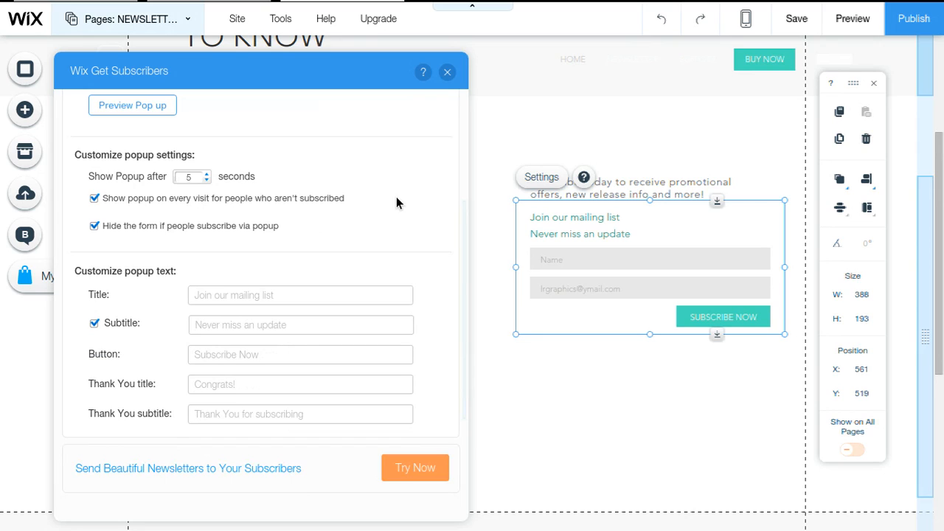
scroll(396, 196, up, 5)
click(449, 73)
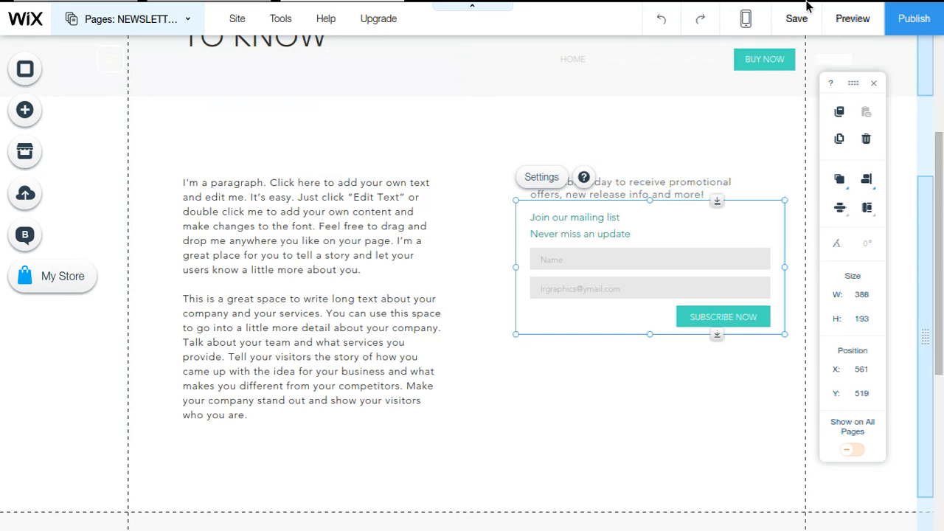
Save the site, check the domain where it can be published, and close the save confirmation.
scroll(728, 63, up, 1)
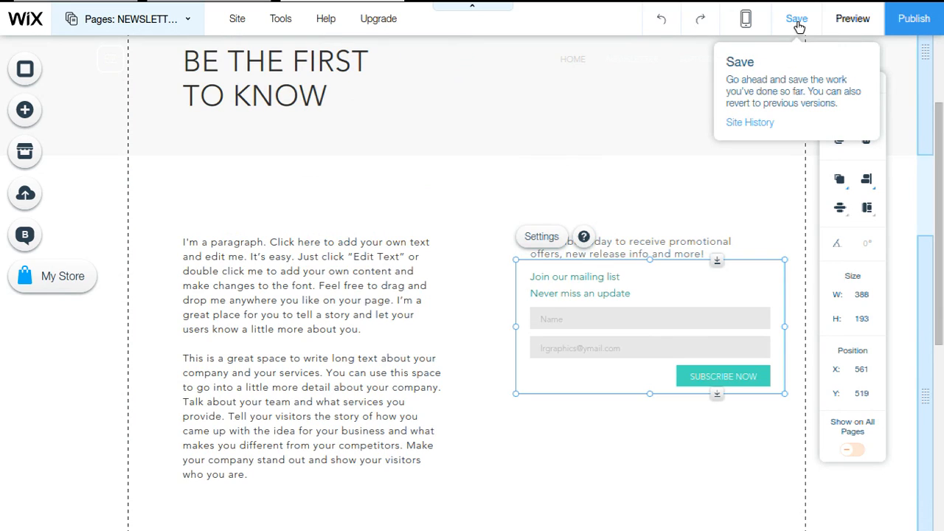
click(798, 20)
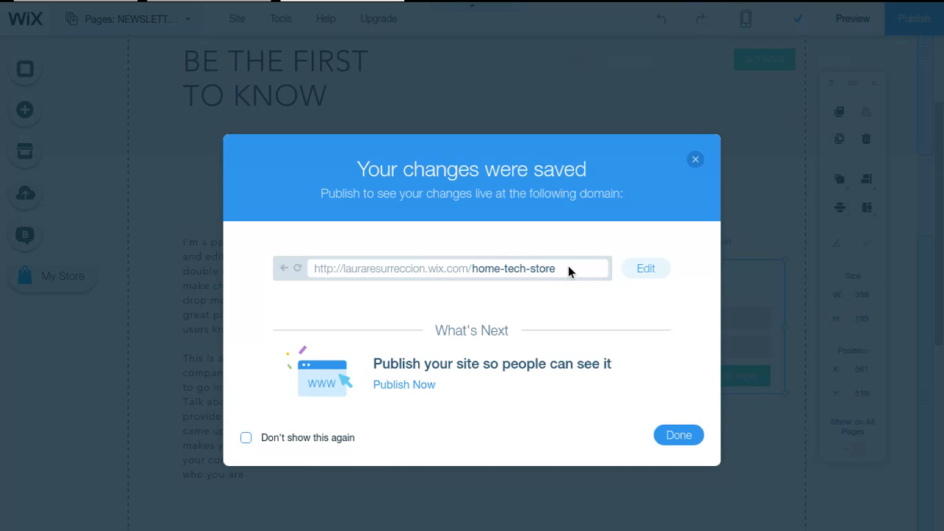
click(568, 269)
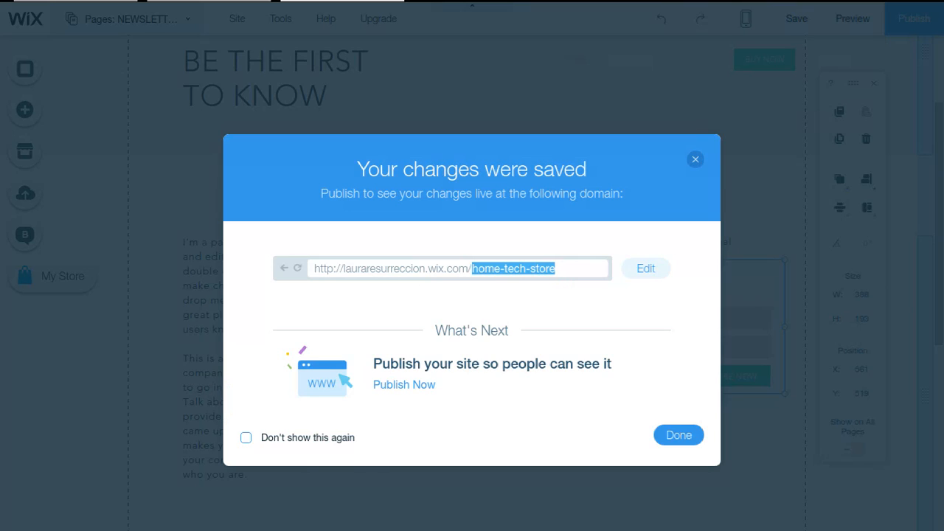
click(560, 271)
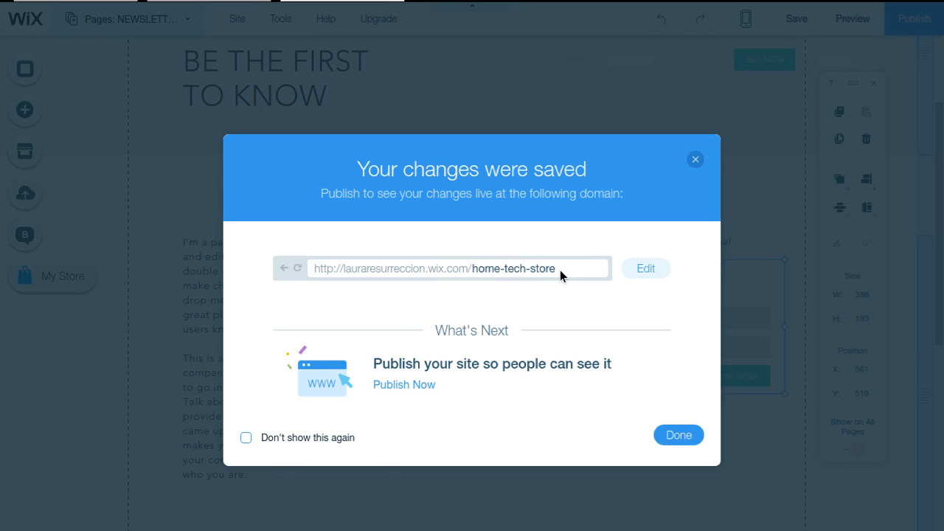
drag(560, 270, 478, 270)
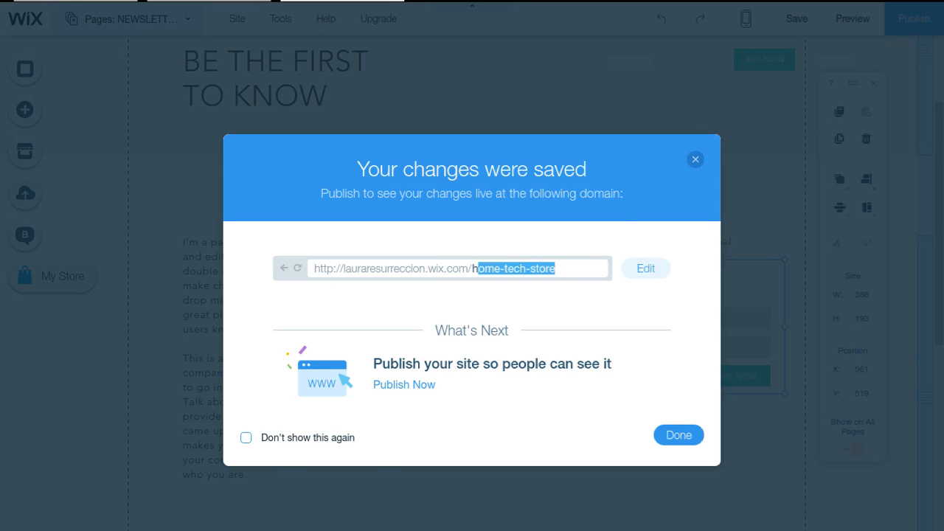
click(565, 268)
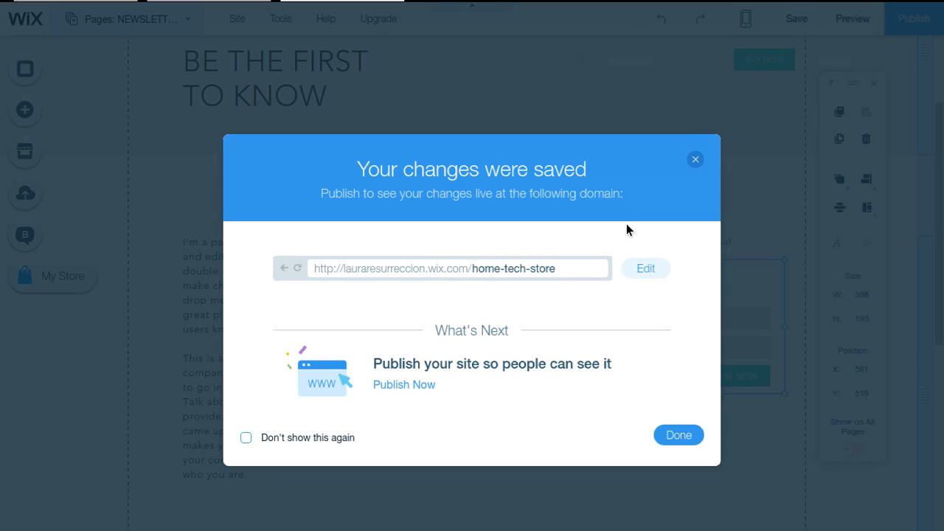
click(669, 435)
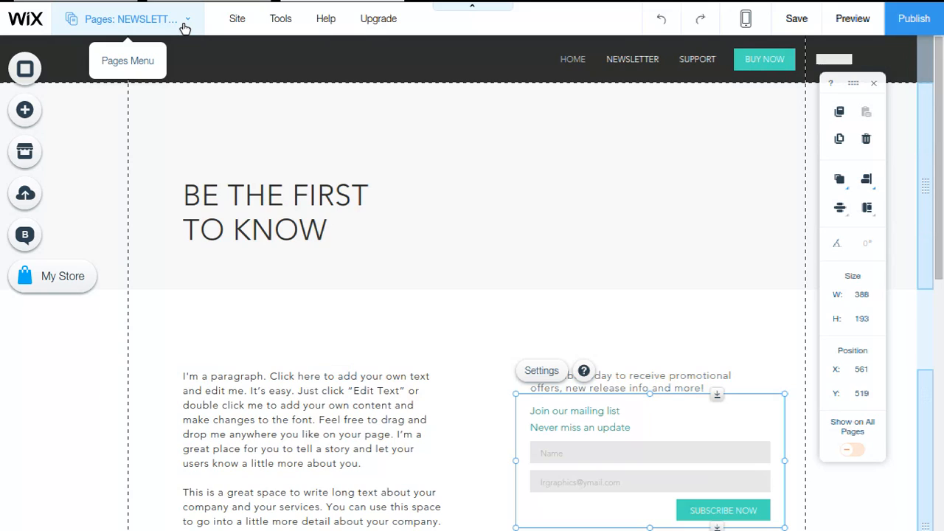
Open the site's page list and view the Buy now page.
click(184, 28)
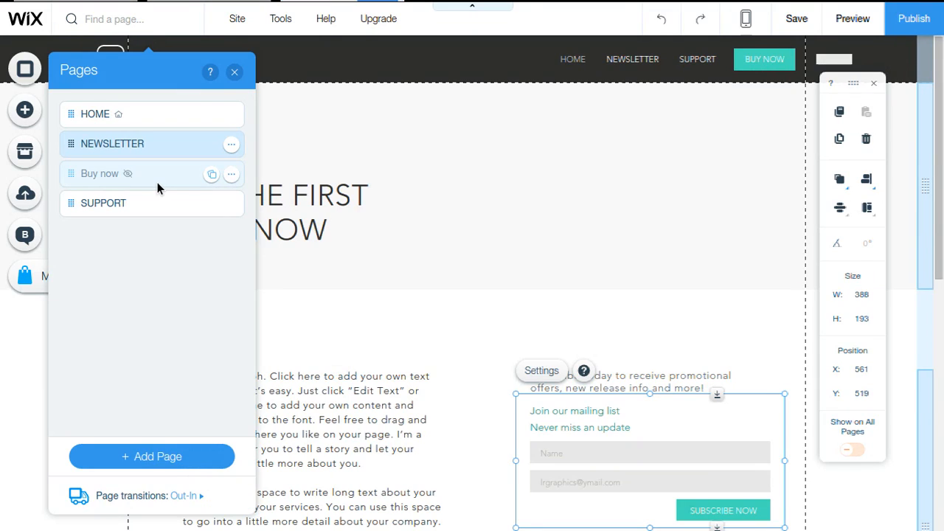
click(157, 182)
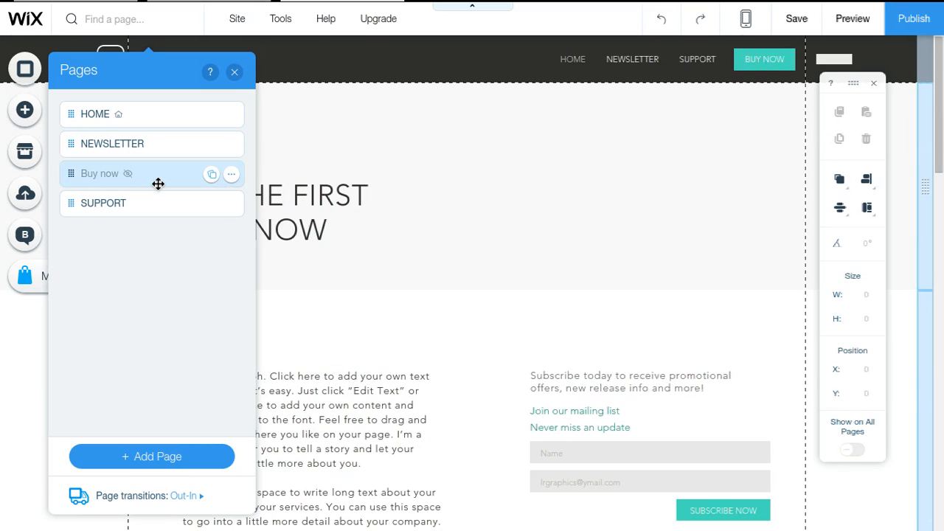
click(158, 183)
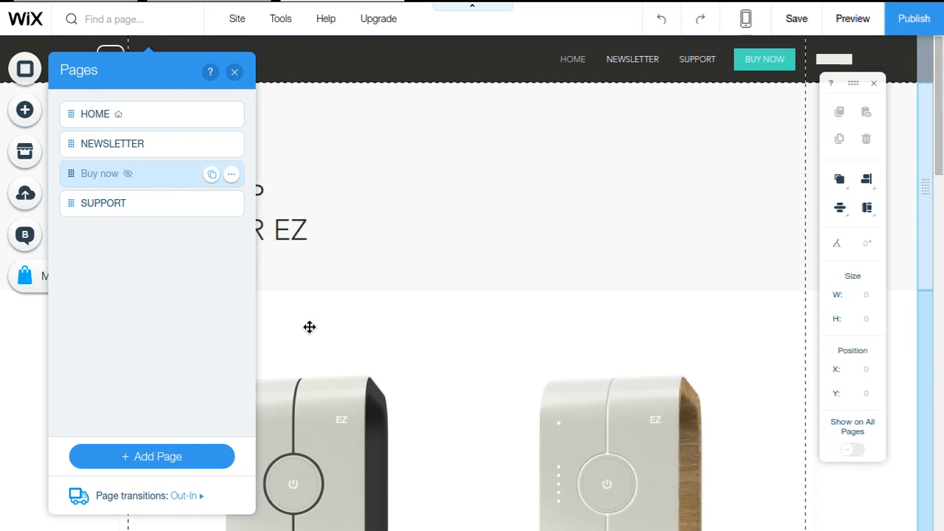
Switch to the HOME page and move the TEES FOR CHEAP heading to horizontal position 0.
click(140, 119)
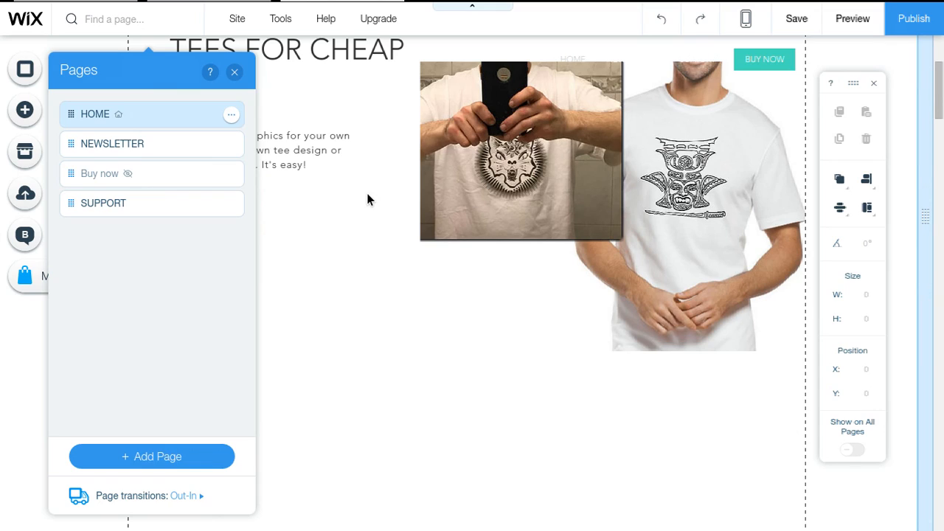
click(360, 300)
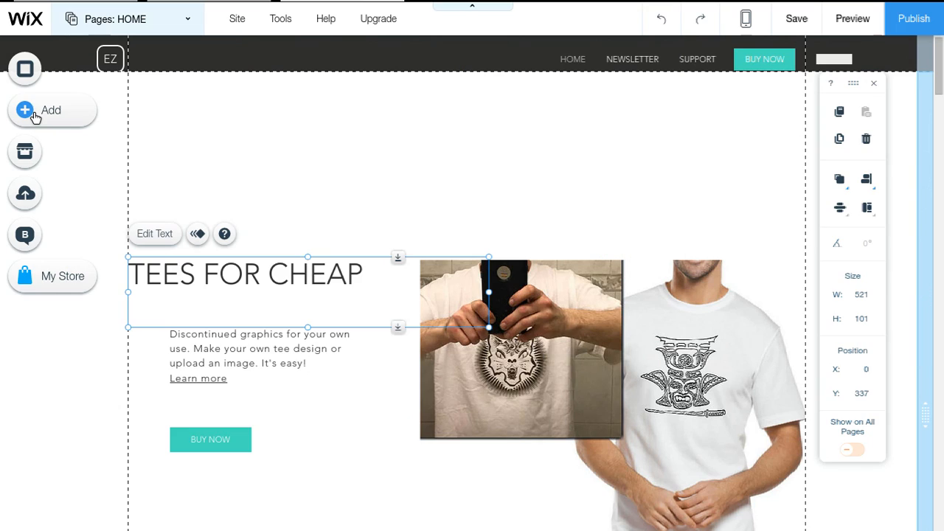
Add the Welcome (Next Big Thing) strip from the Welcome Presets to the top of the HOME page.
click(35, 118)
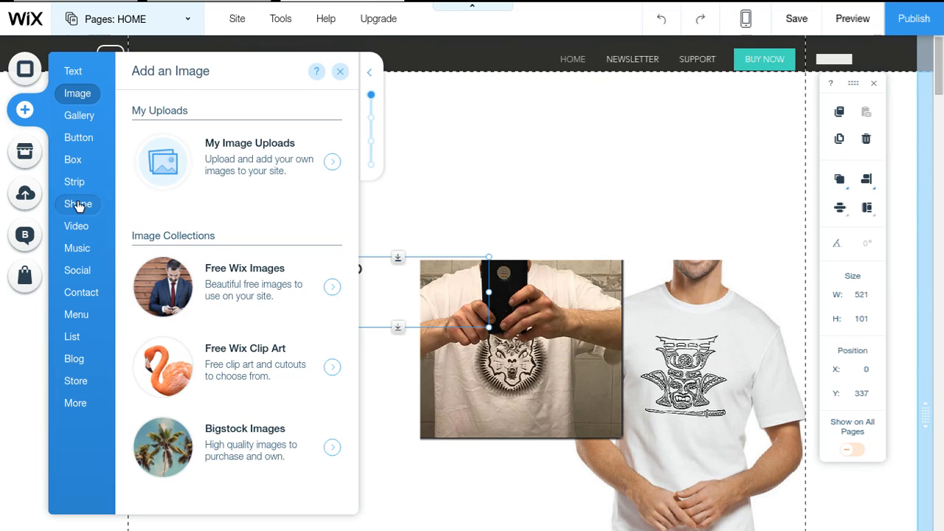
click(74, 182)
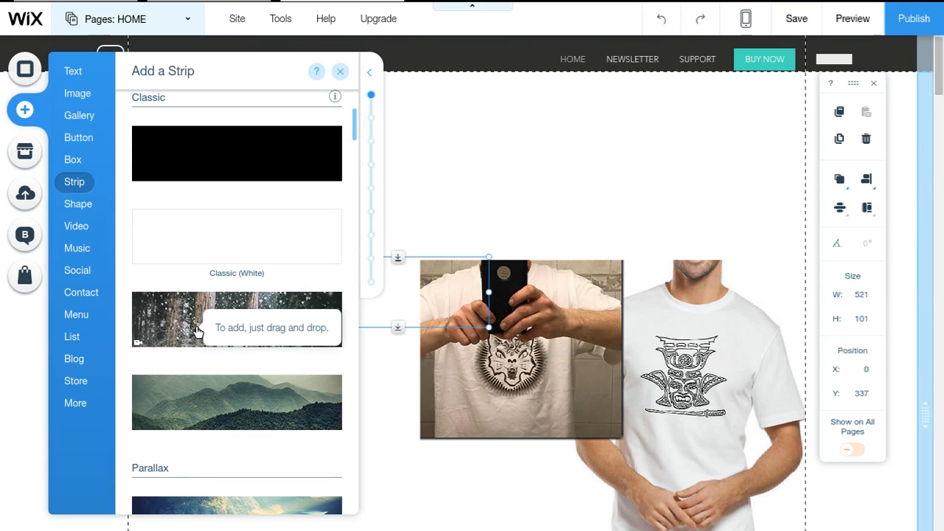
scroll(260, 242, down, 5)
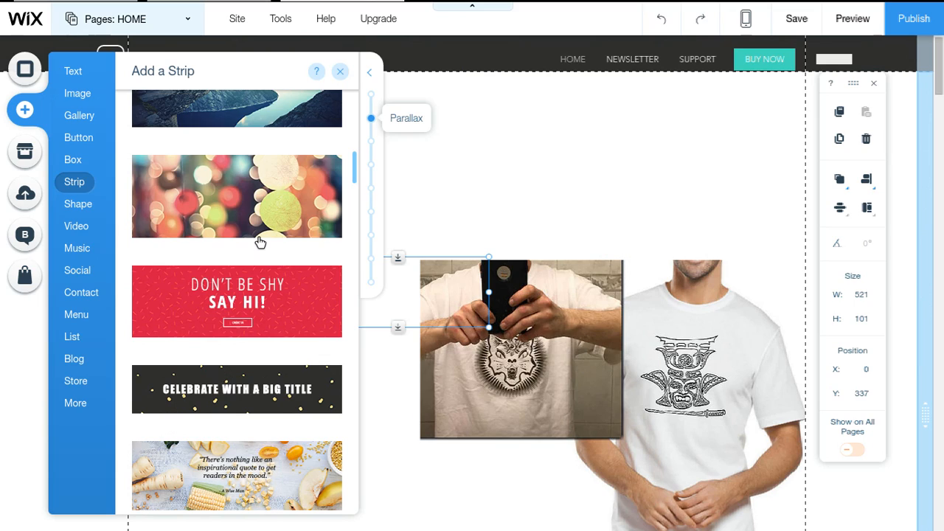
scroll(161, 417, down, 5)
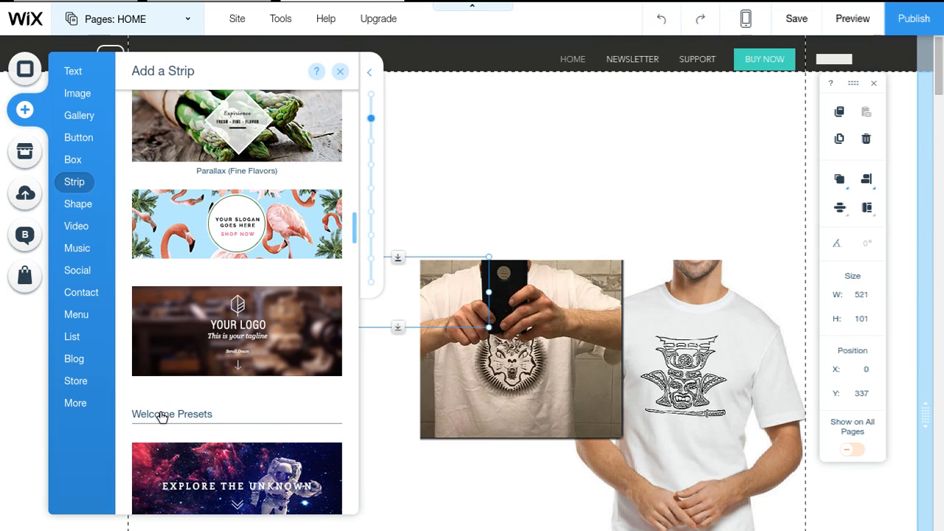
scroll(162, 417, down, 3)
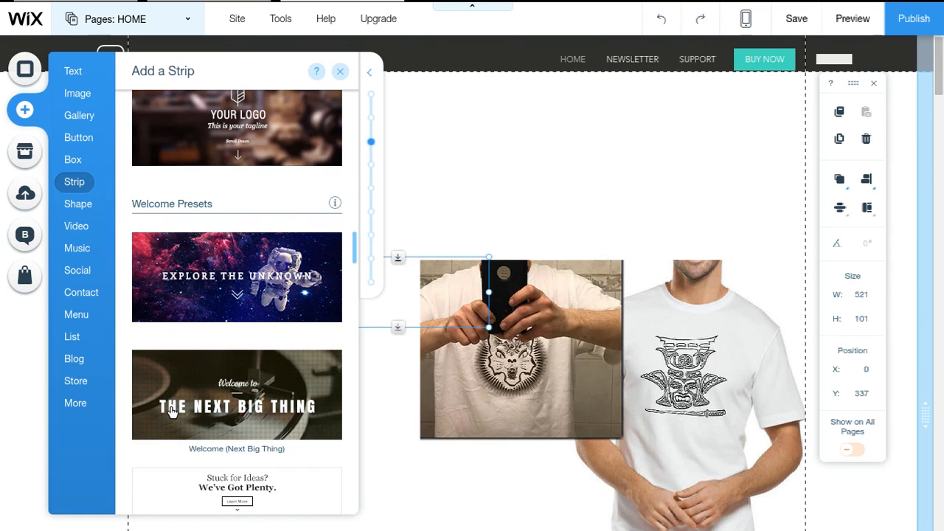
scroll(177, 391, down, 5)
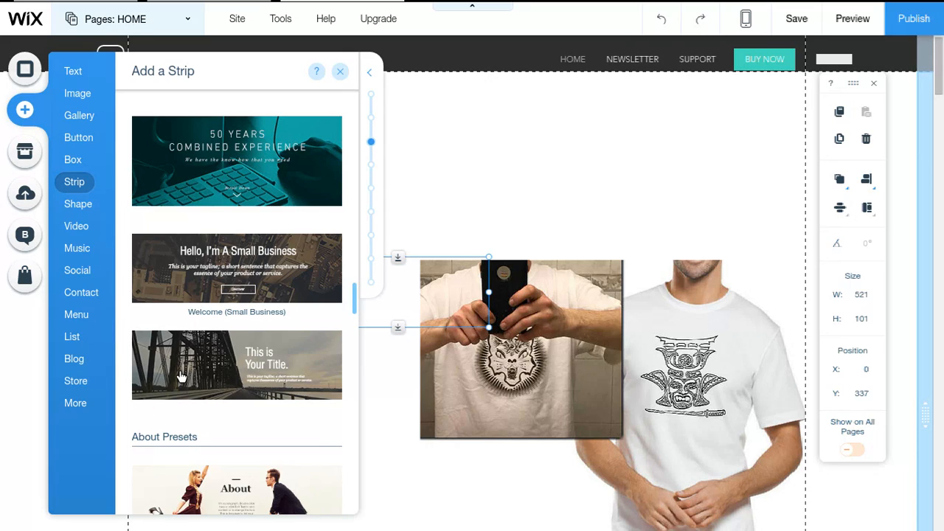
scroll(181, 377, up, 5)
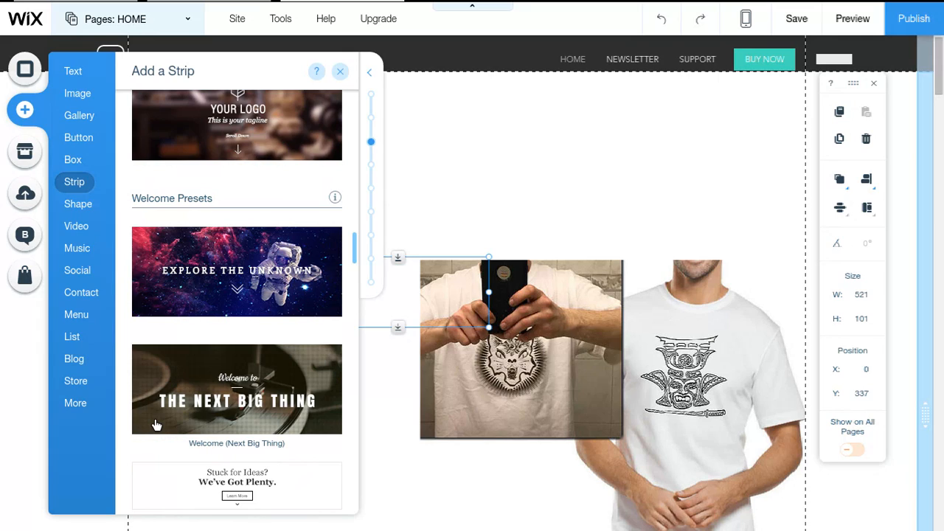
scroll(155, 418, down, 1)
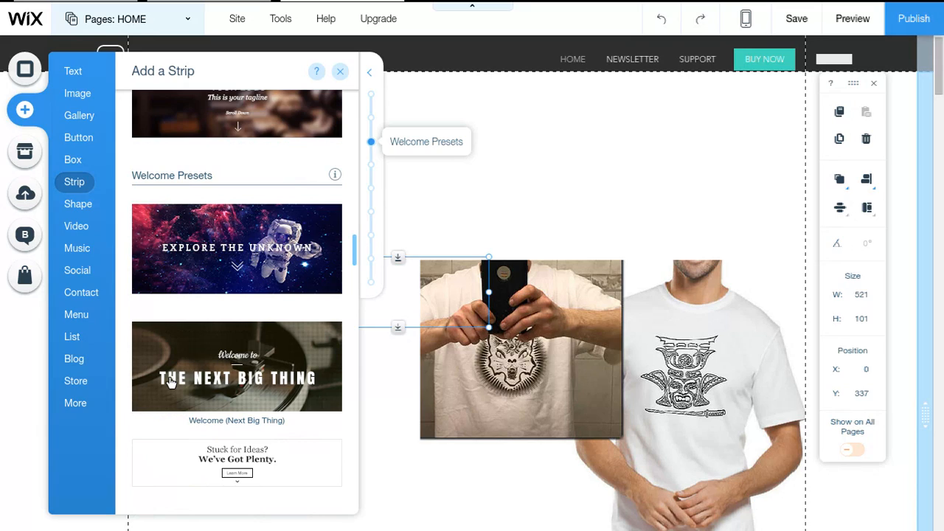
click(170, 381)
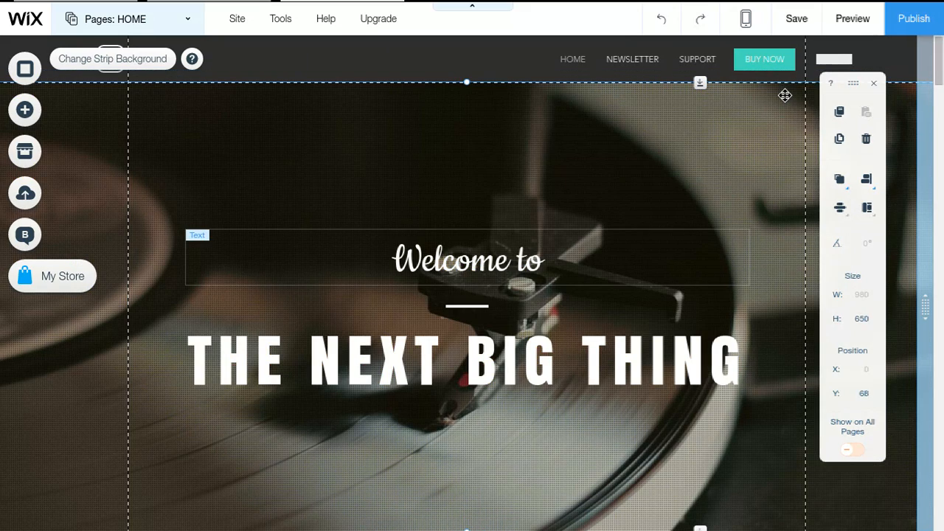
Switch to the Buy now page and change the end of its heading so it reads "SHOP YOUR Perfect Tee".
click(163, 22)
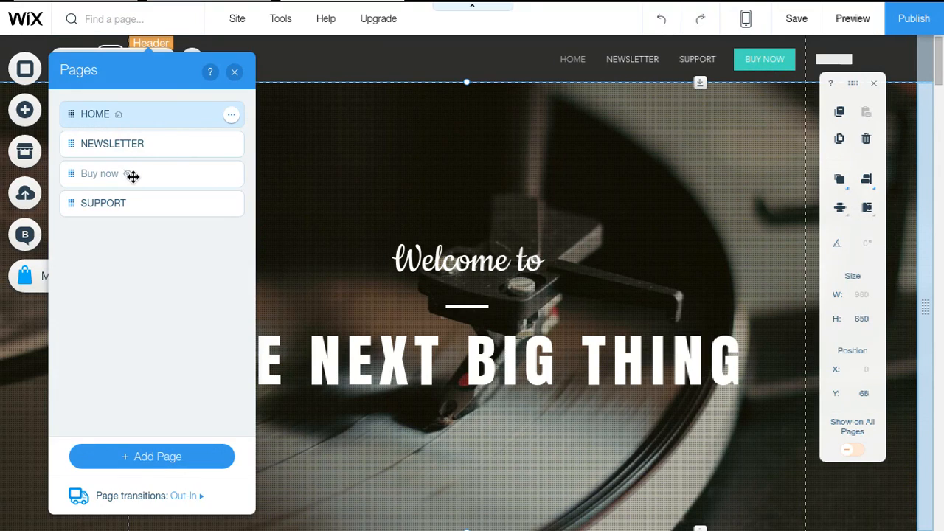
click(132, 176)
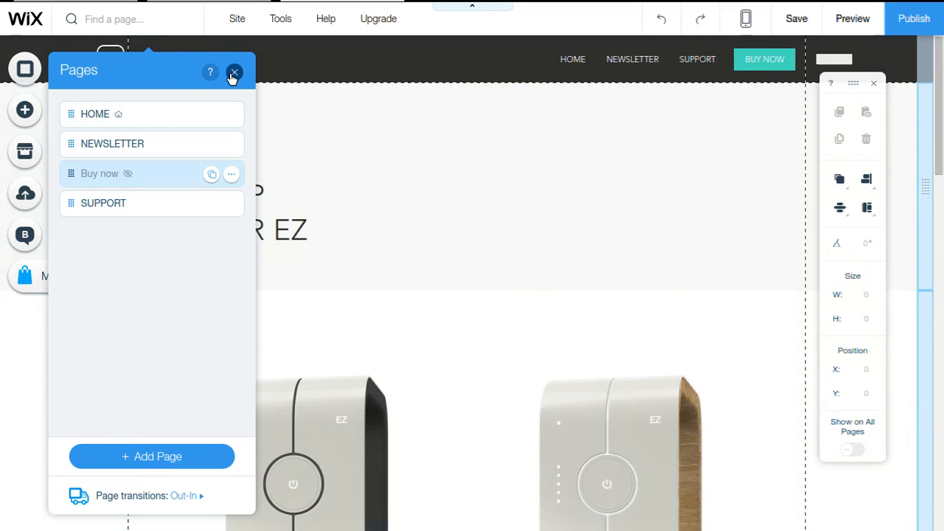
click(234, 74)
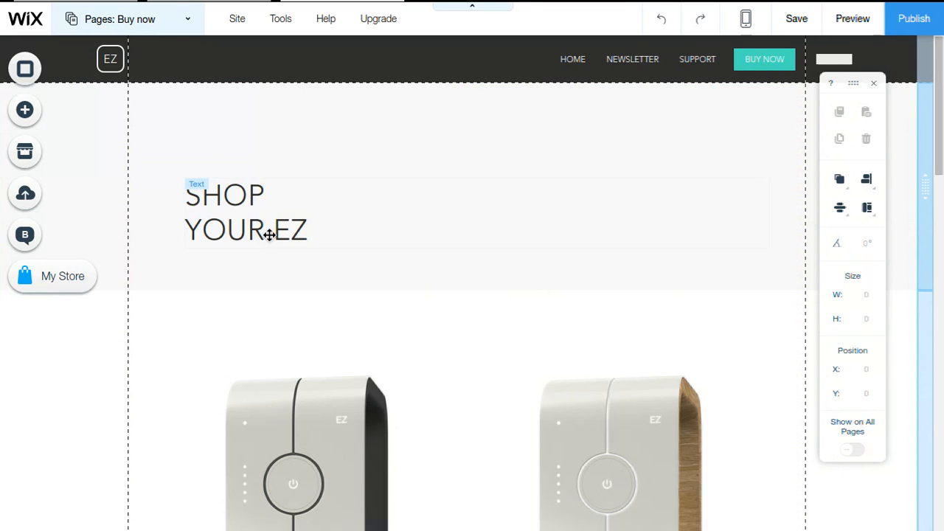
click(270, 235)
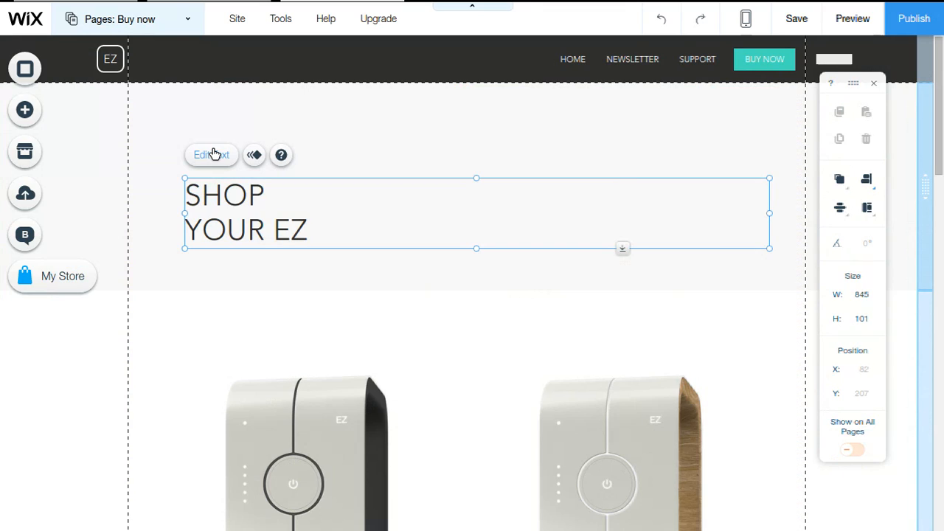
click(212, 154)
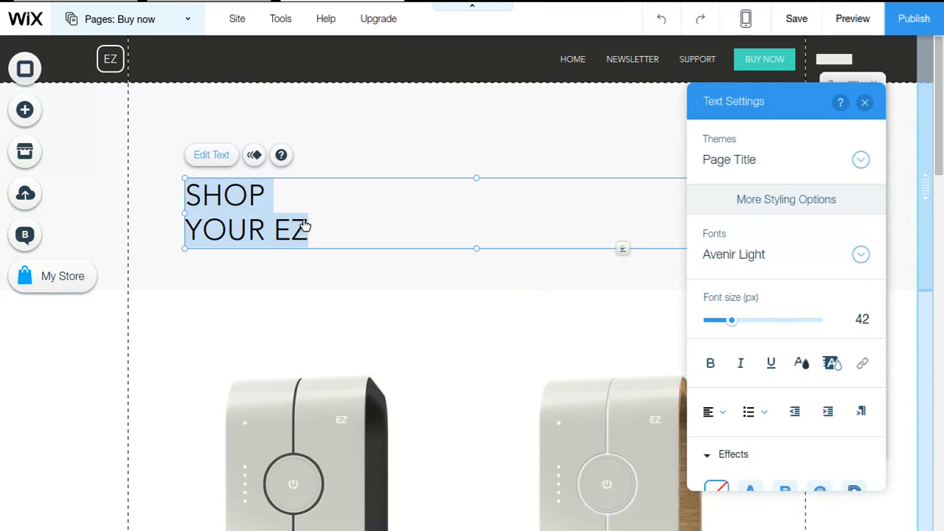
click(309, 229)
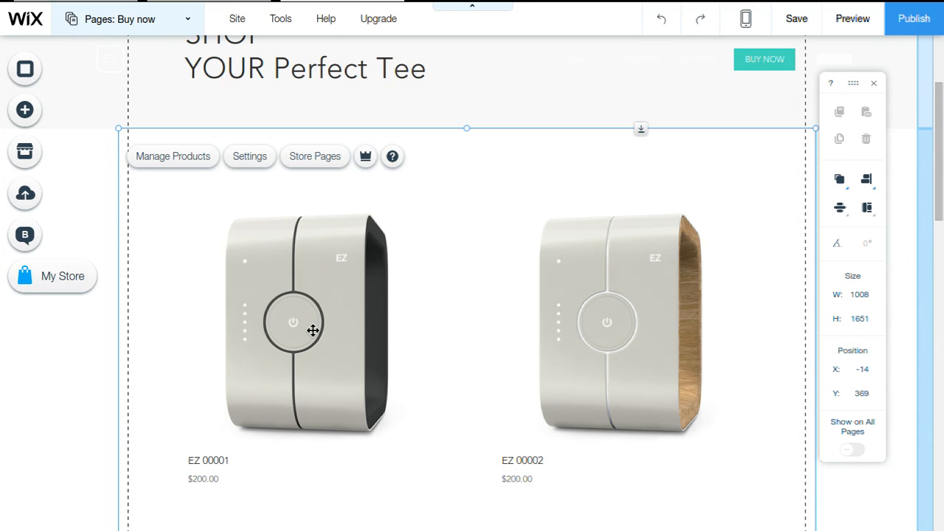
Open the product manager from the Buy now page's store gallery and view the details of product EZ 00001.
click(289, 315)
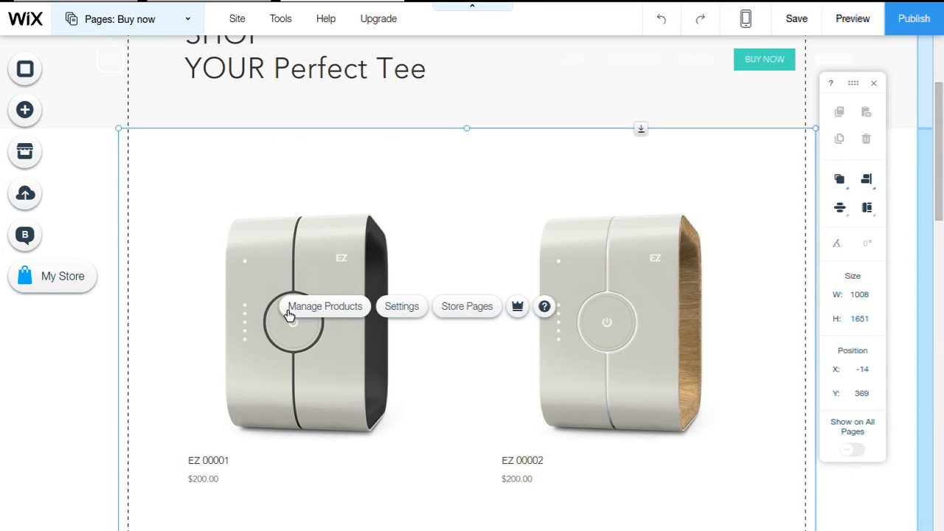
click(95, 409)
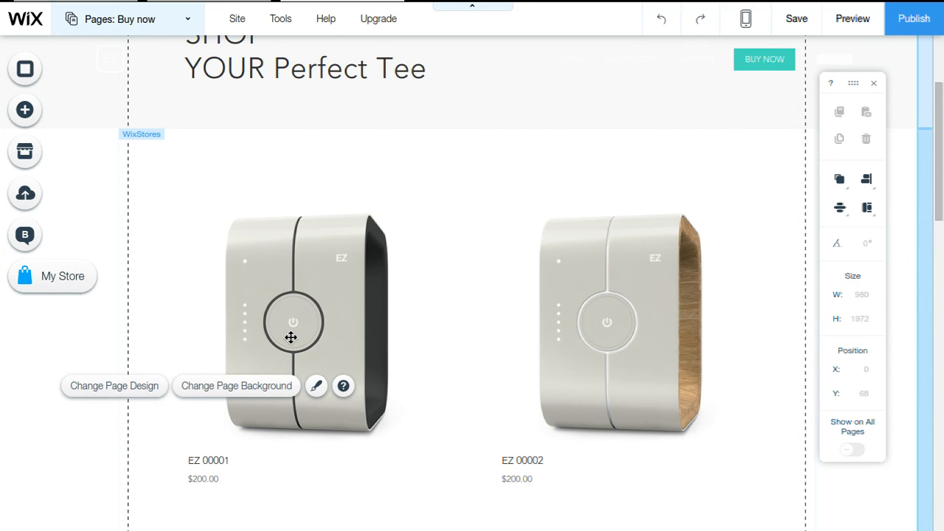
click(292, 317)
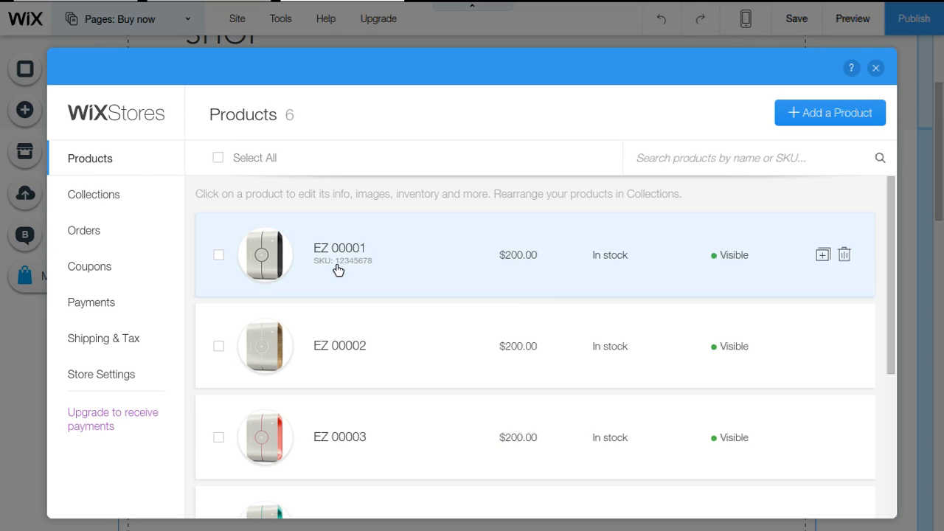
click(338, 270)
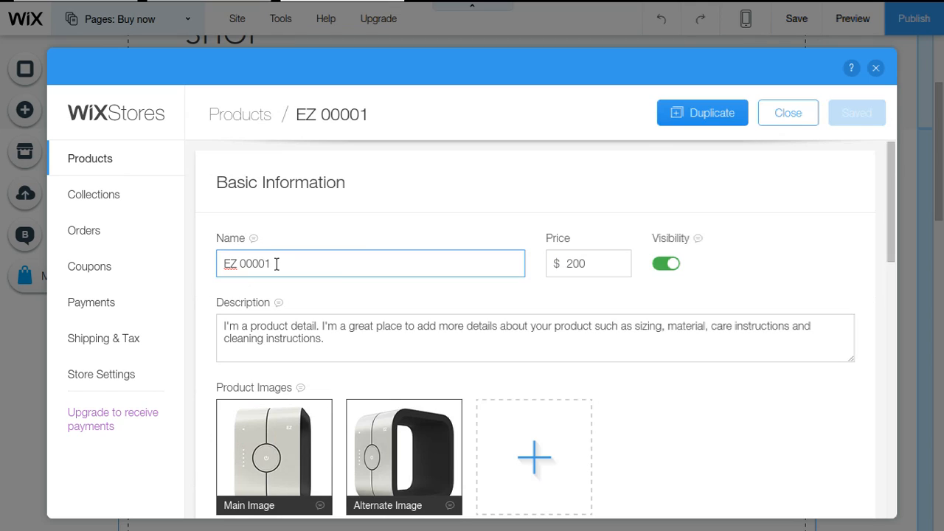
triple_click(276, 264)
Look over the options for creating a store coupon and cancel the form without creating one.
click(91, 268)
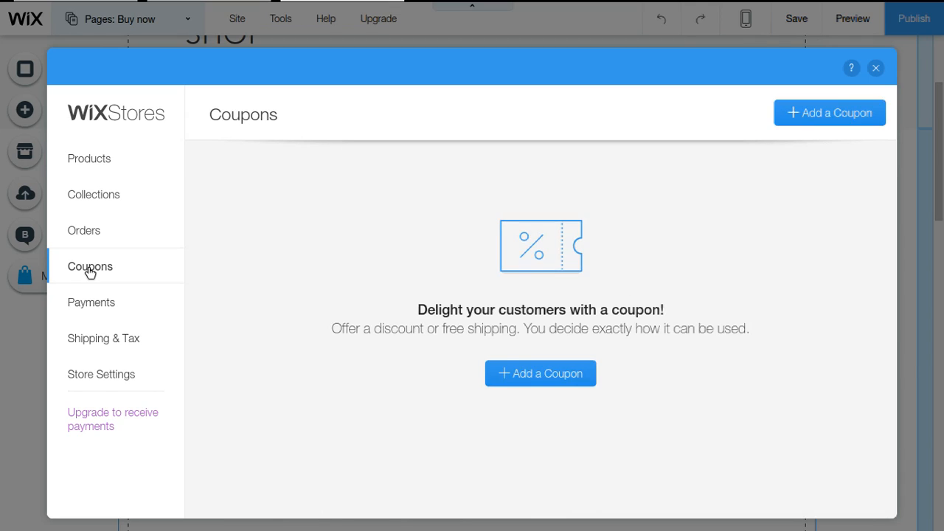
click(580, 374)
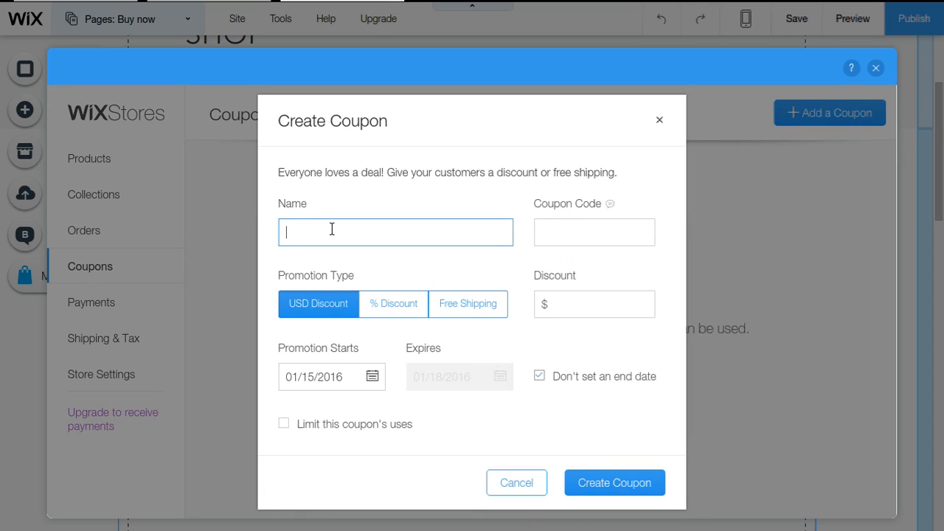
click(450, 379)
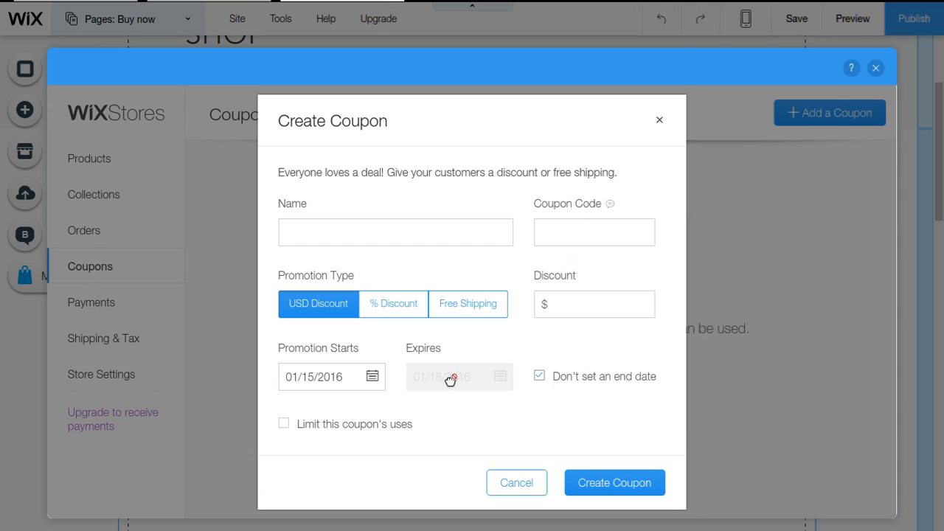
click(516, 483)
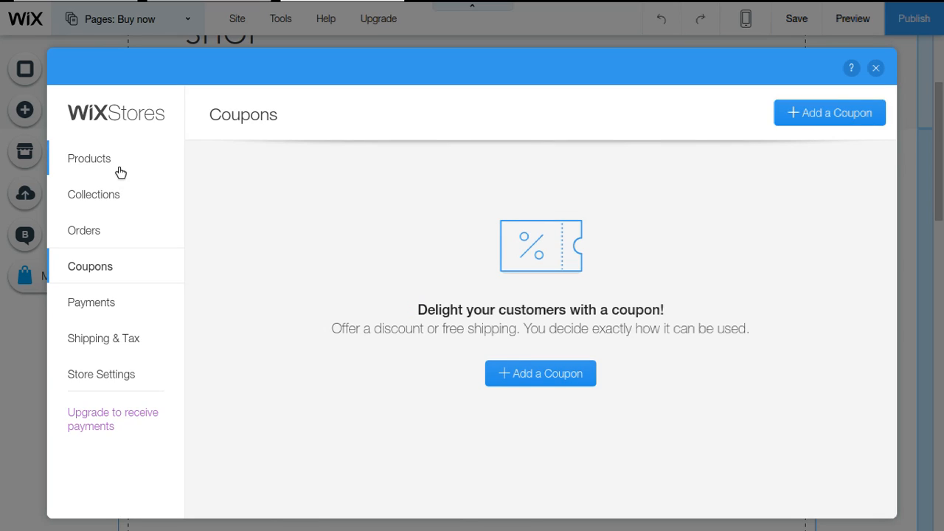
Select all the template's sample products in the store and delete them.
click(95, 161)
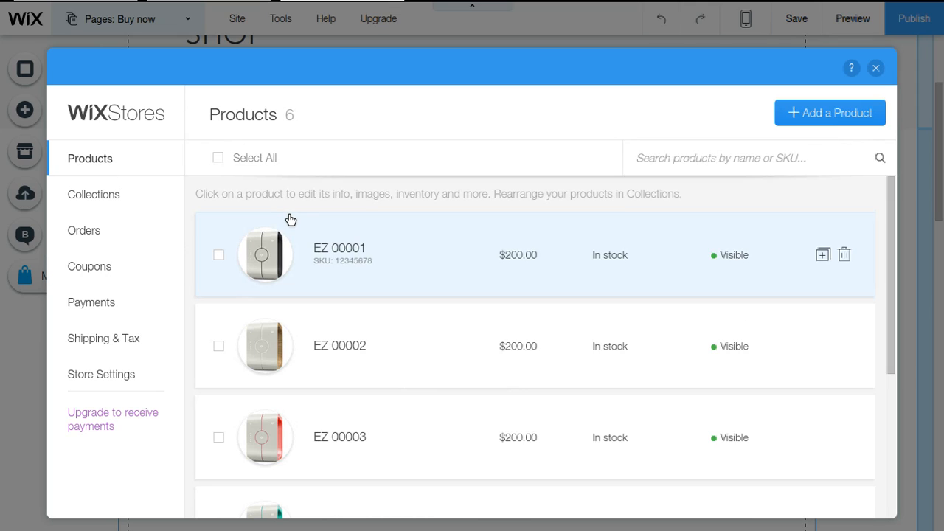
click(219, 158)
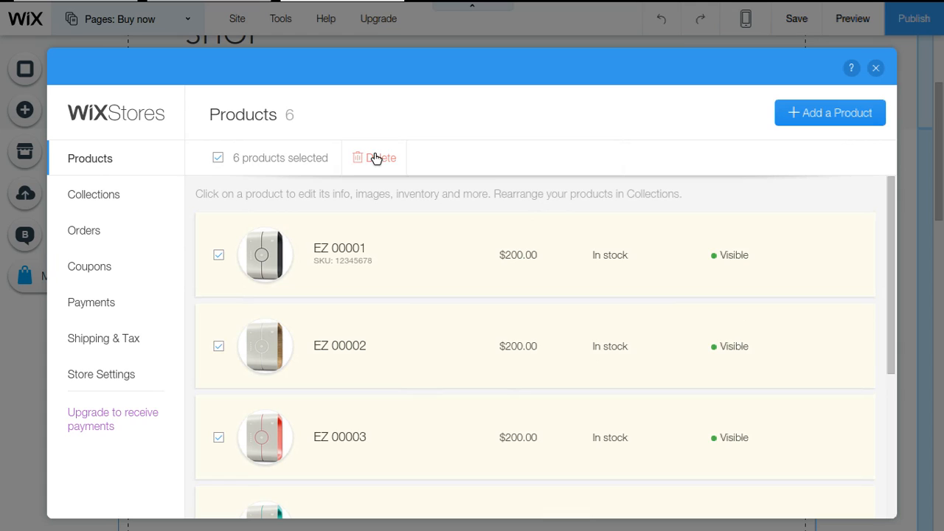
click(375, 159)
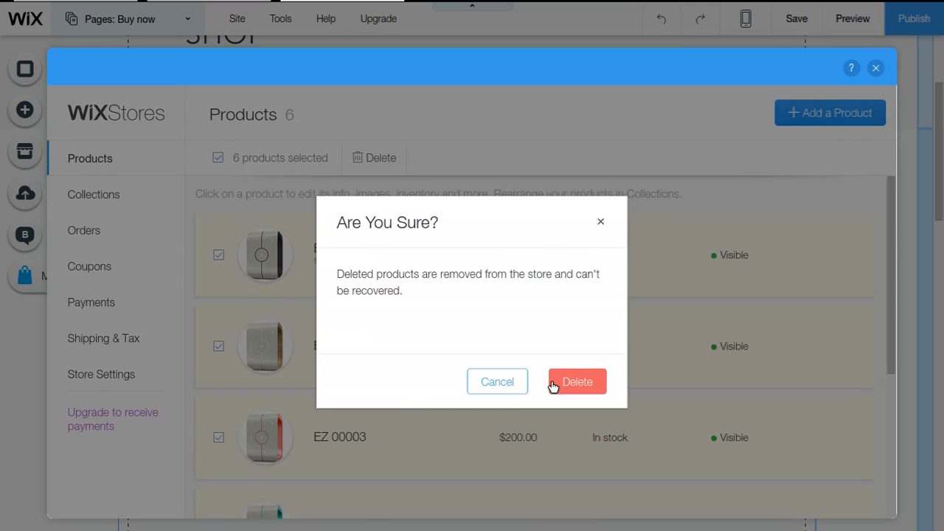
click(553, 387)
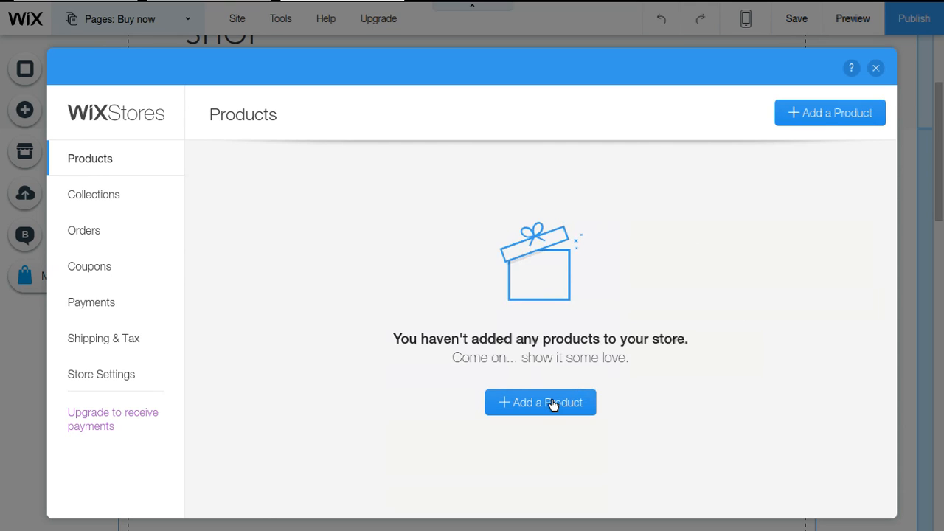
Add a product named Samurai Tee priced at $40 with the description "Original art vector graphic on a white tee. Clean and bold style.".
click(553, 404)
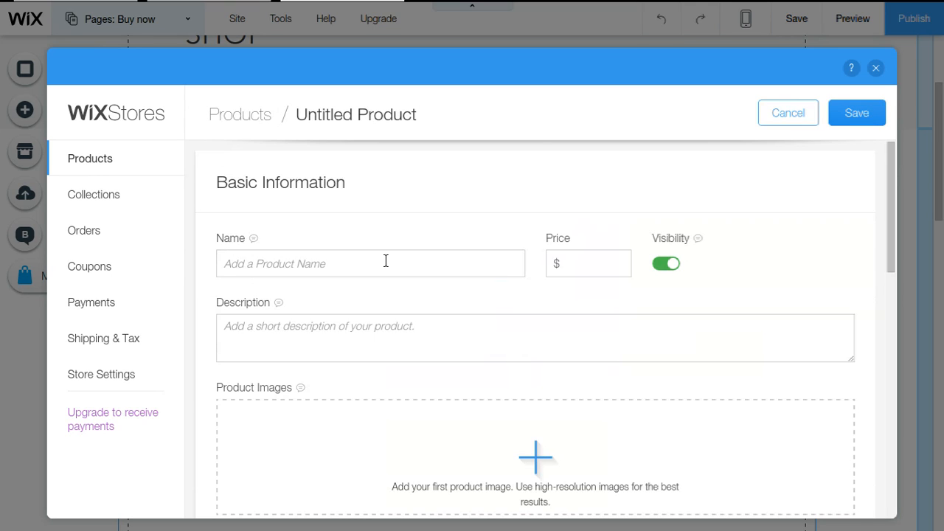
click(386, 262)
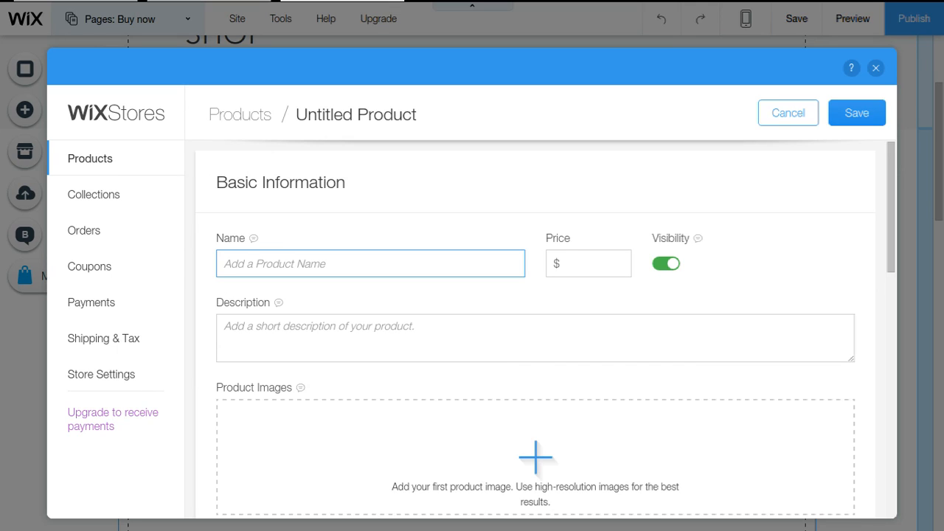
text(Samurai Tee)
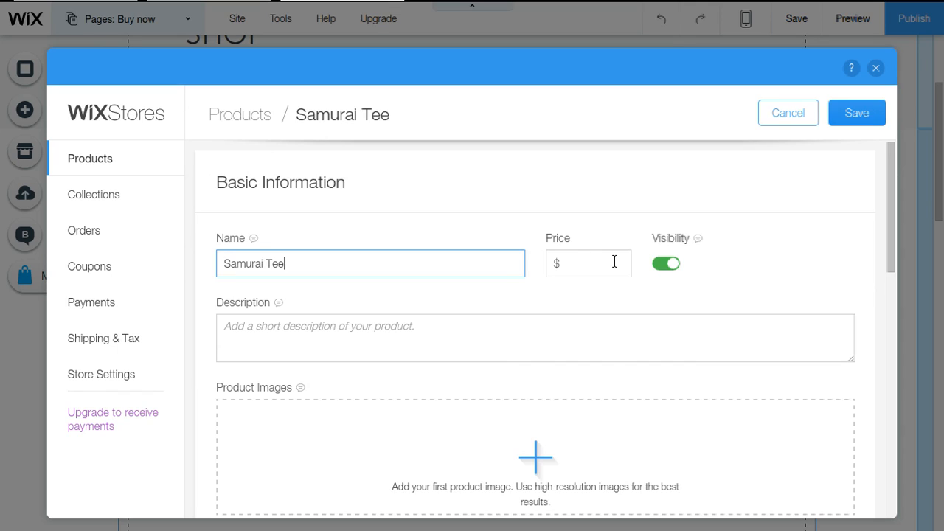
click(615, 262)
text(40)
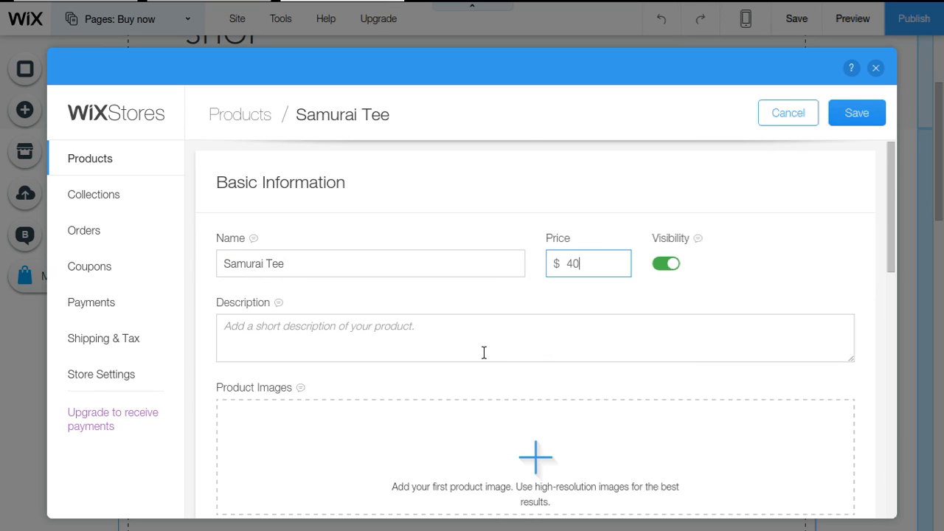
click(484, 352)
text(Original art vector graphic on a white tee. Clean and bold style.)
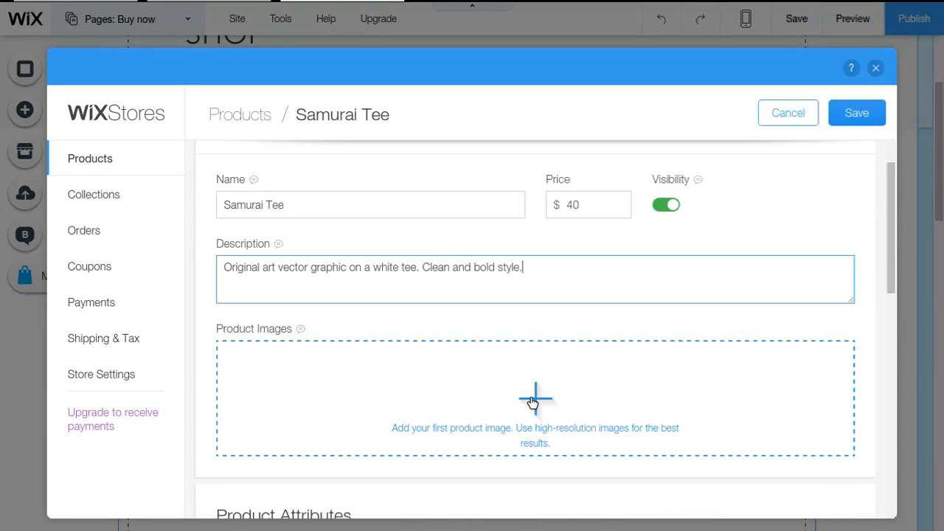
Upload 2samurai.png and apply it as the Samurai Tee's product image.
click(529, 393)
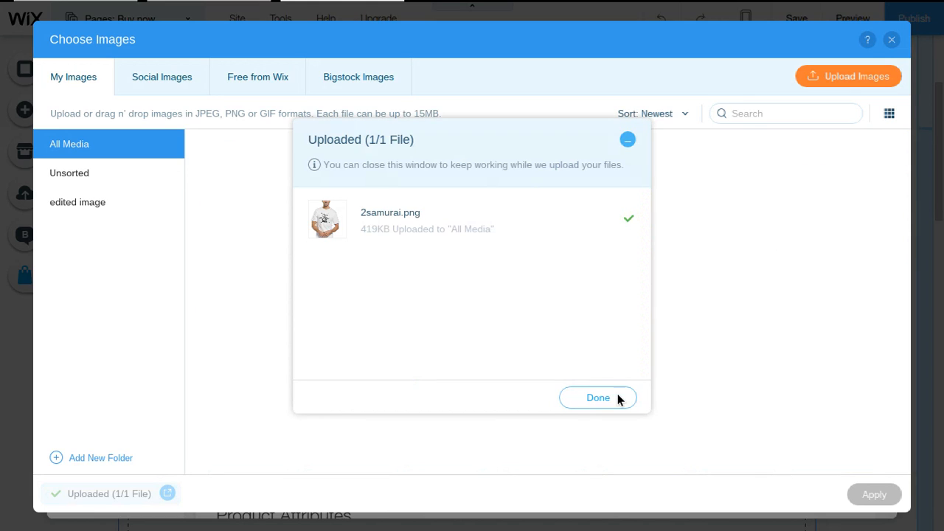
click(618, 399)
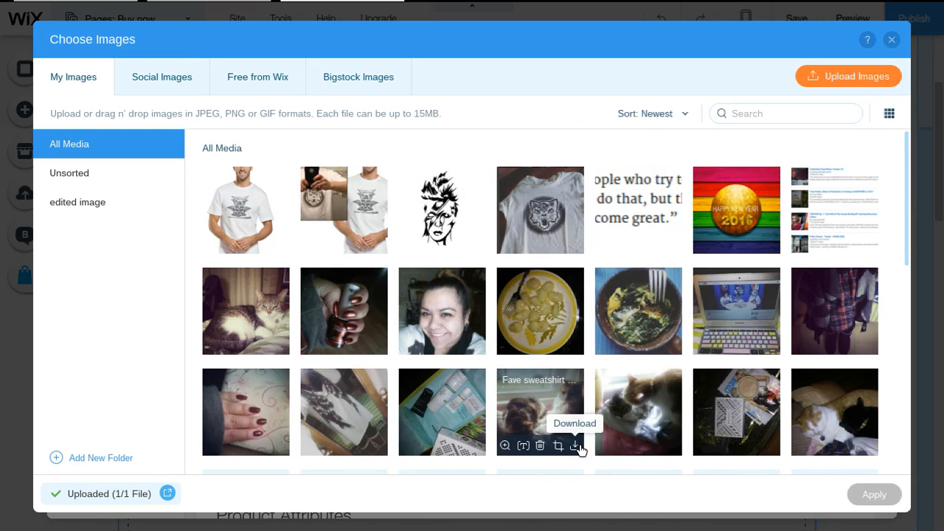
click(248, 201)
click(885, 494)
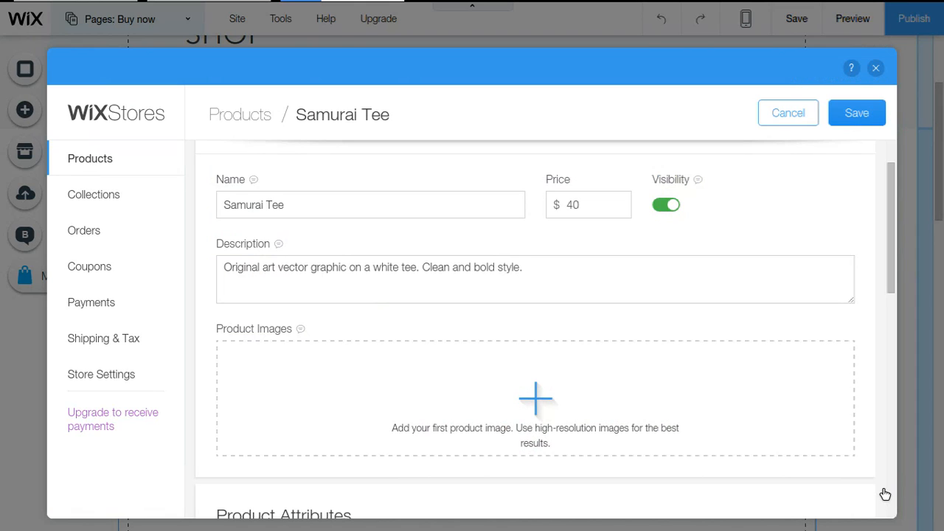
Give the Samurai Tee a 10% discount, the ribbon NEW, SKU 001 and a weight of 0.25 lb.
scroll(251, 258, down, 5)
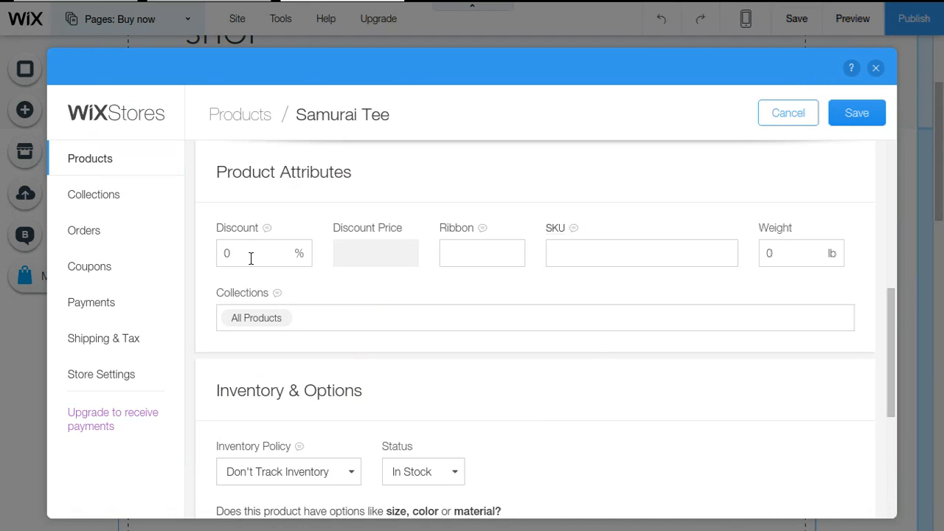
click(251, 254)
text(10)
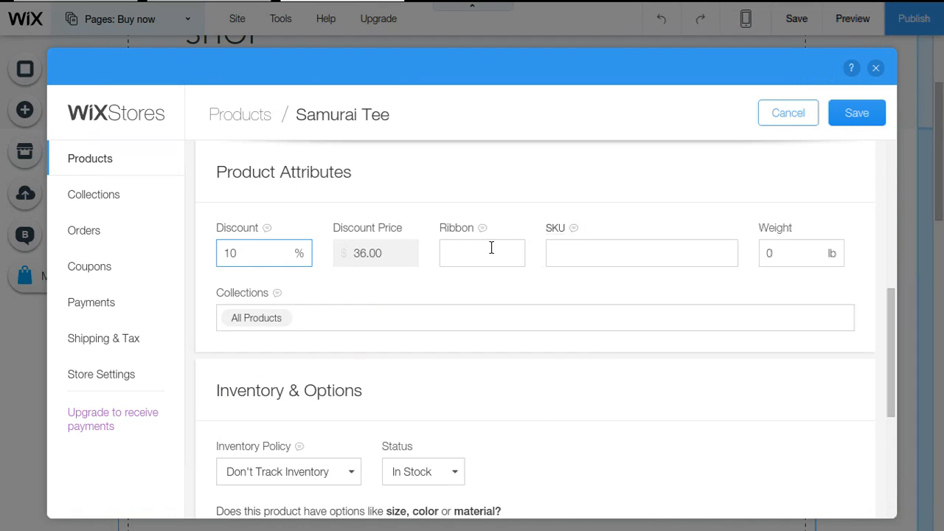
click(491, 248)
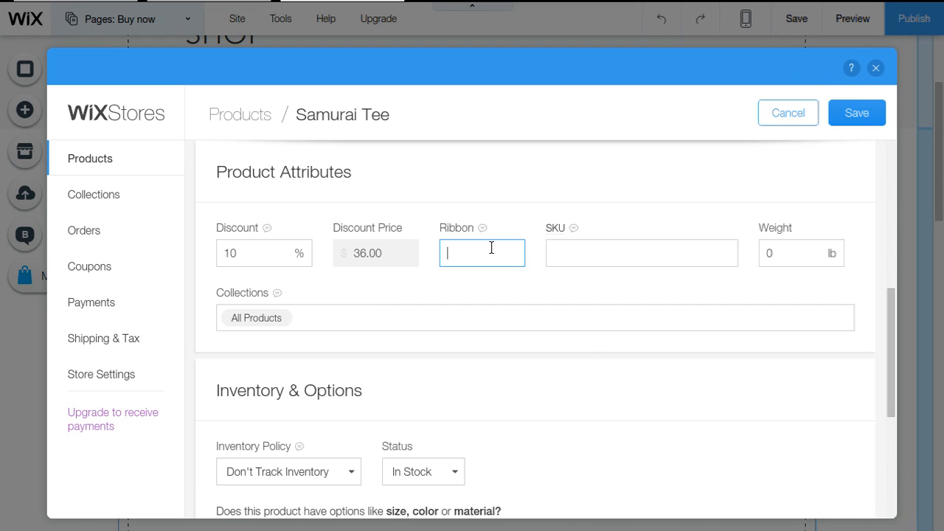
text(NEW)
click(648, 250)
text(001)
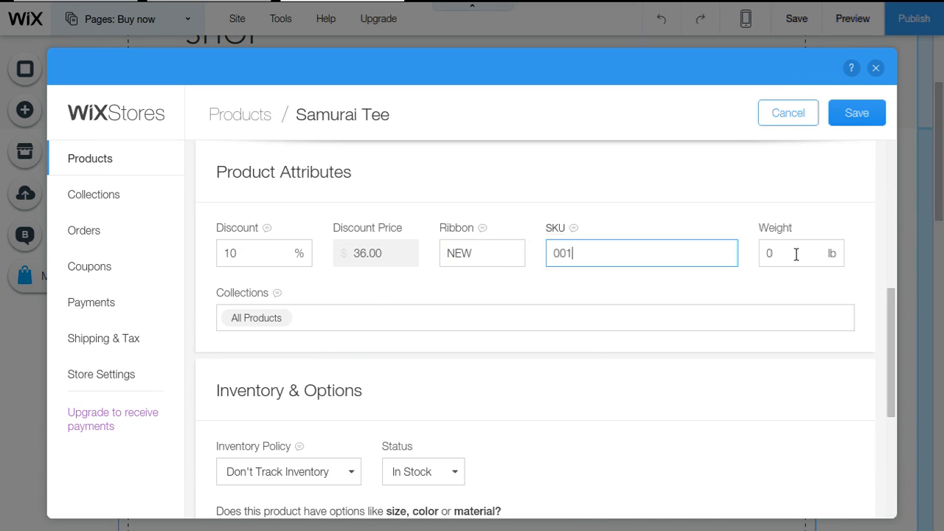
click(797, 255)
text(.25)
scroll(352, 339, down, 1)
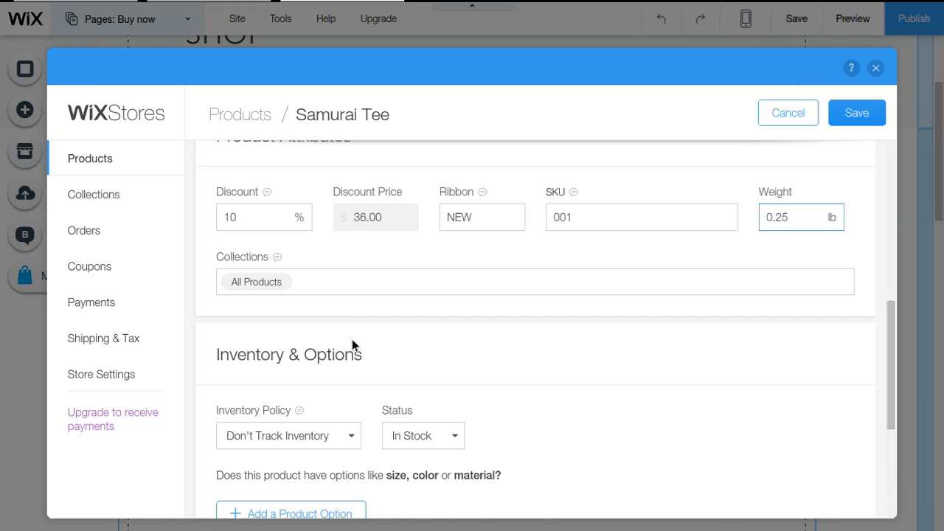
Track inventory with 4 in stock, add a Size list option with choices small, med and large, and save the Samurai Tee.
scroll(352, 342, down, 2)
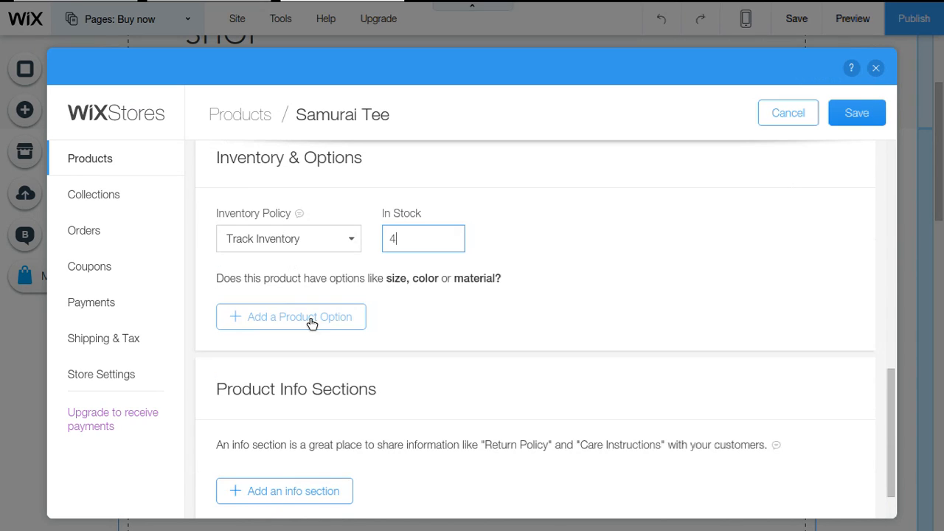
click(310, 319)
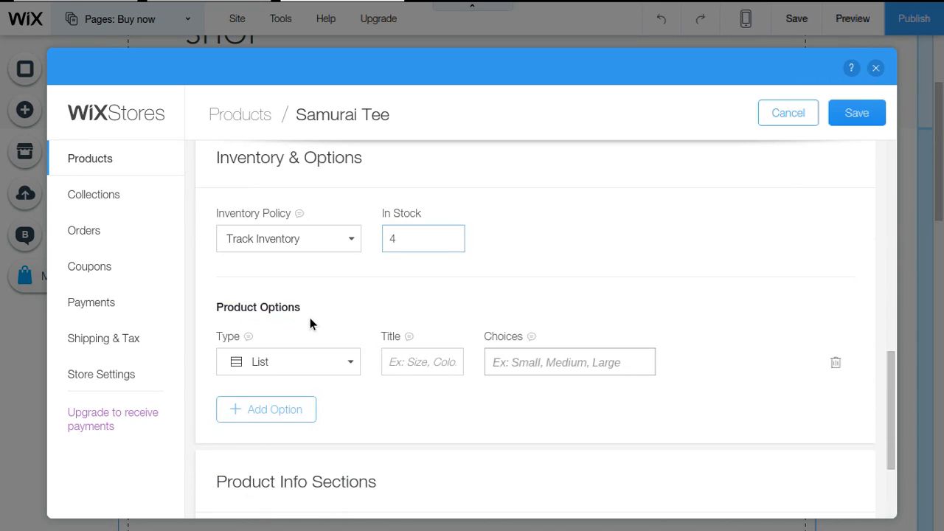
click(347, 365)
click(340, 367)
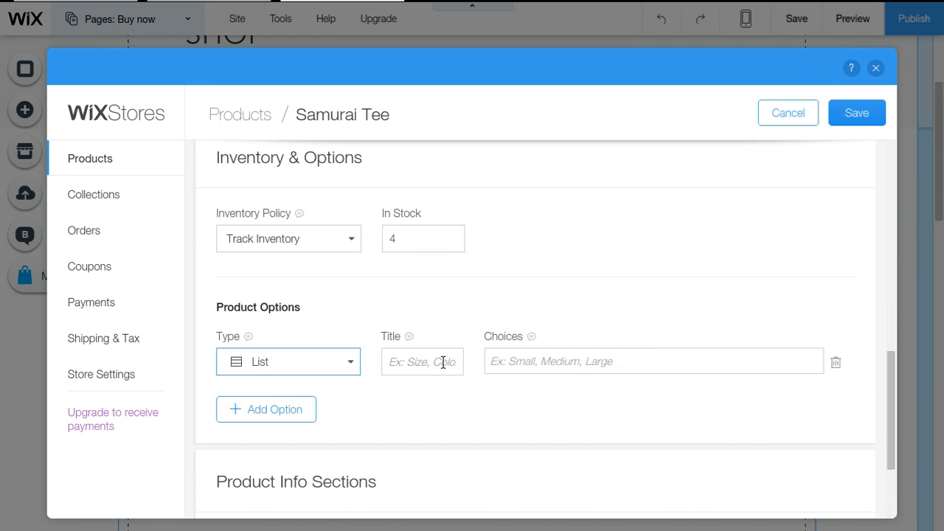
click(442, 362)
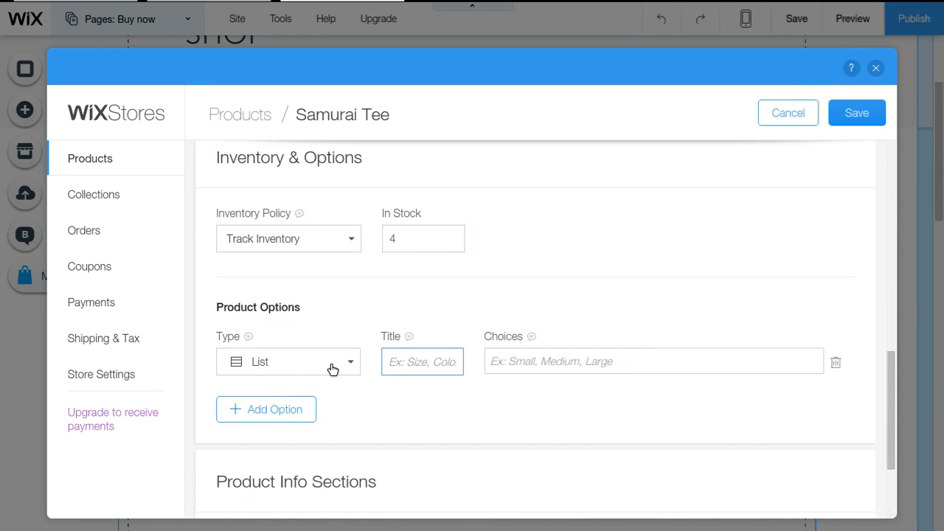
click(332, 369)
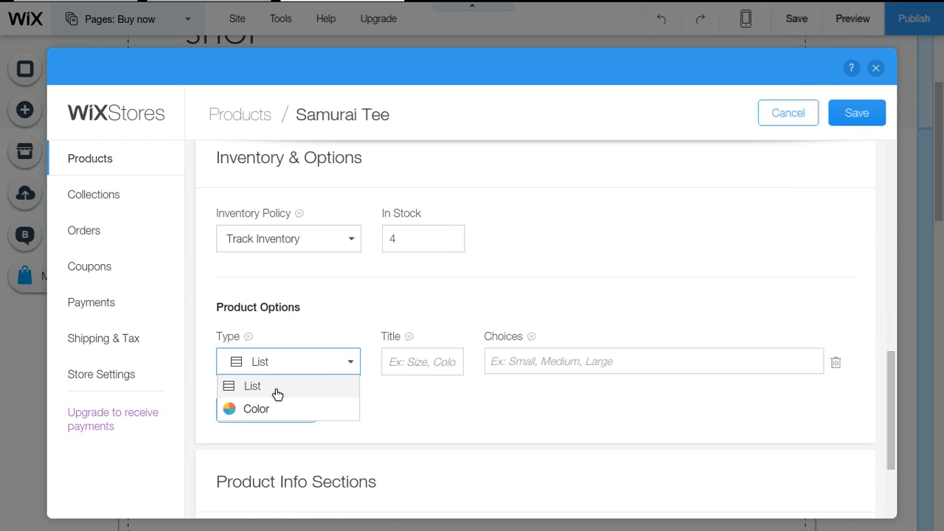
click(277, 395)
click(423, 365)
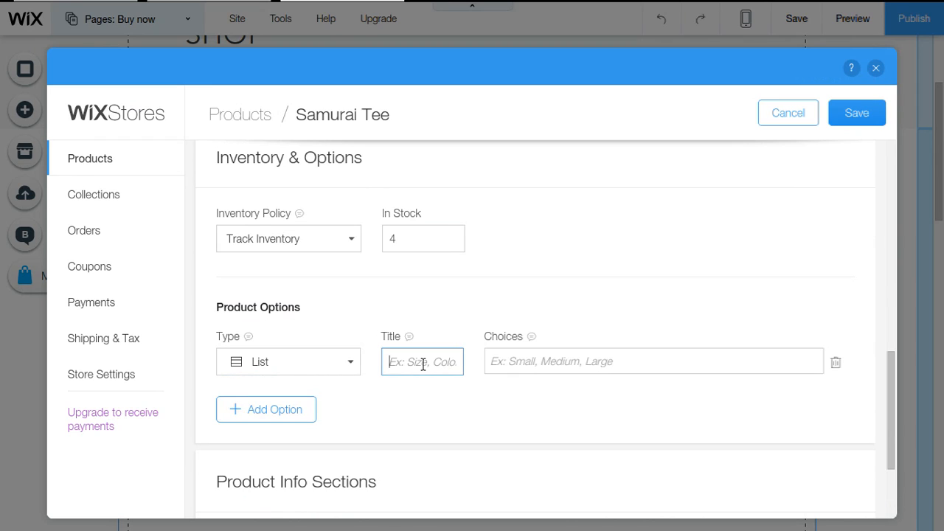
text(Size)
click(638, 360)
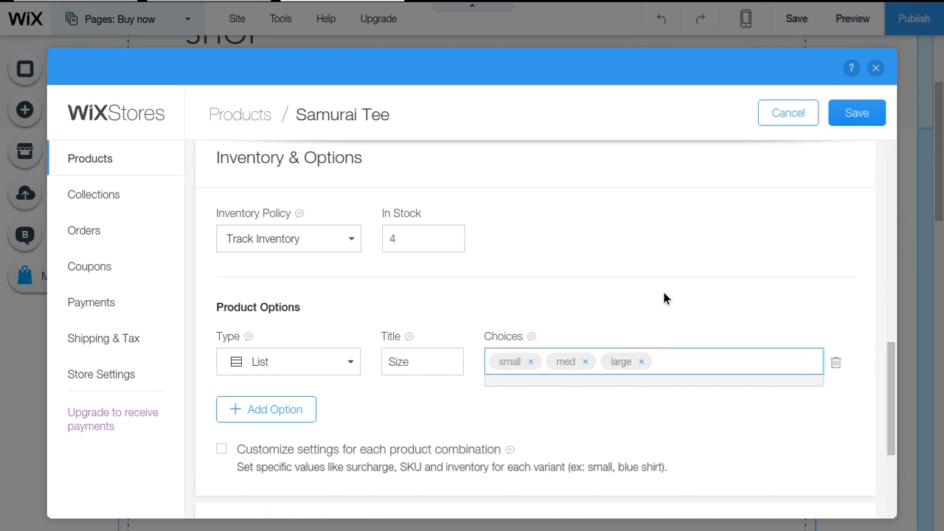
click(855, 113)
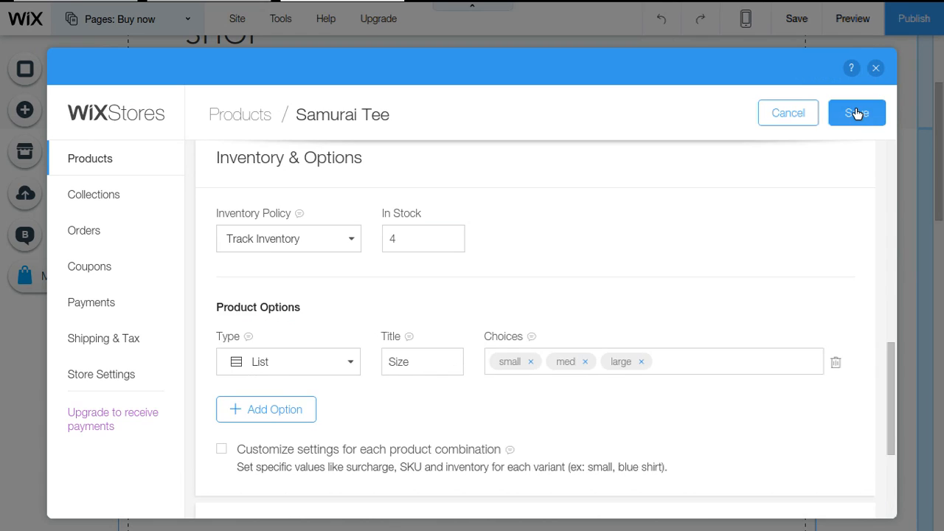
click(858, 115)
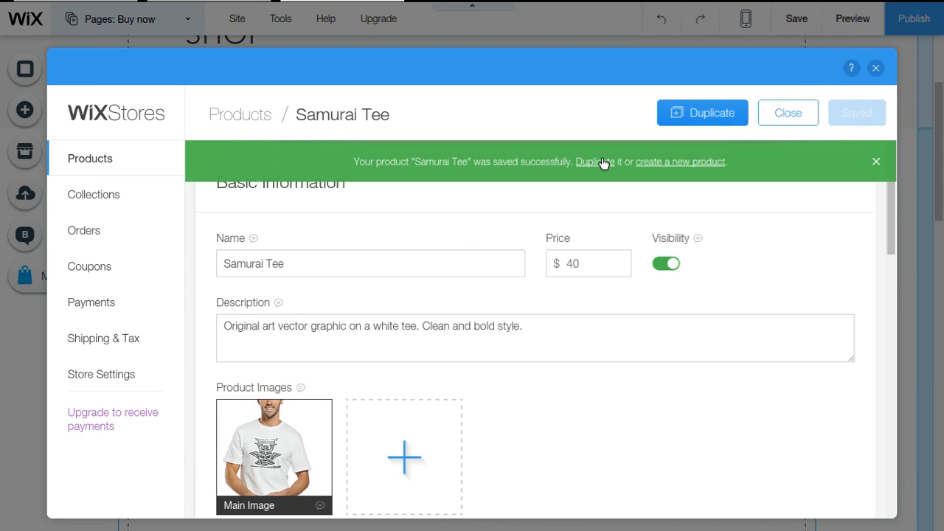
Duplicate the saved Samurai Tee product and name the copy Cat Tee.
click(602, 163)
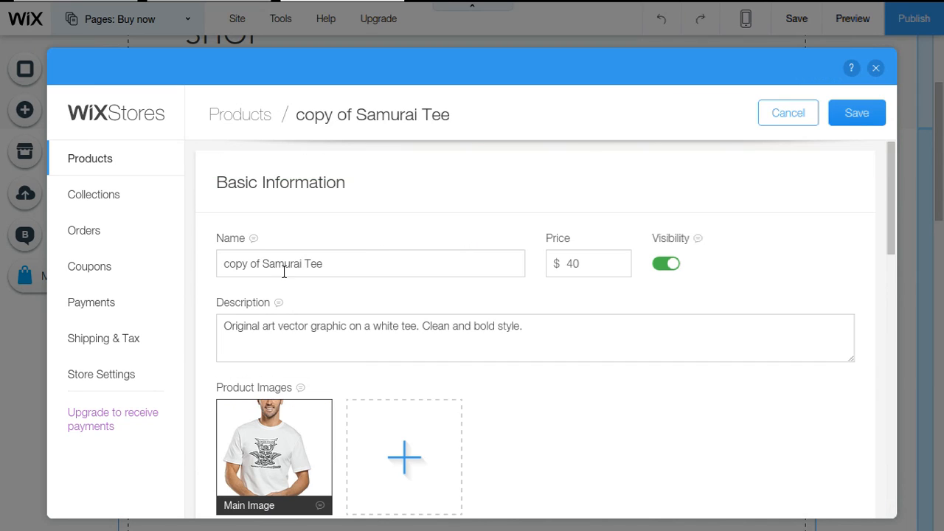
drag(302, 264, 181, 270)
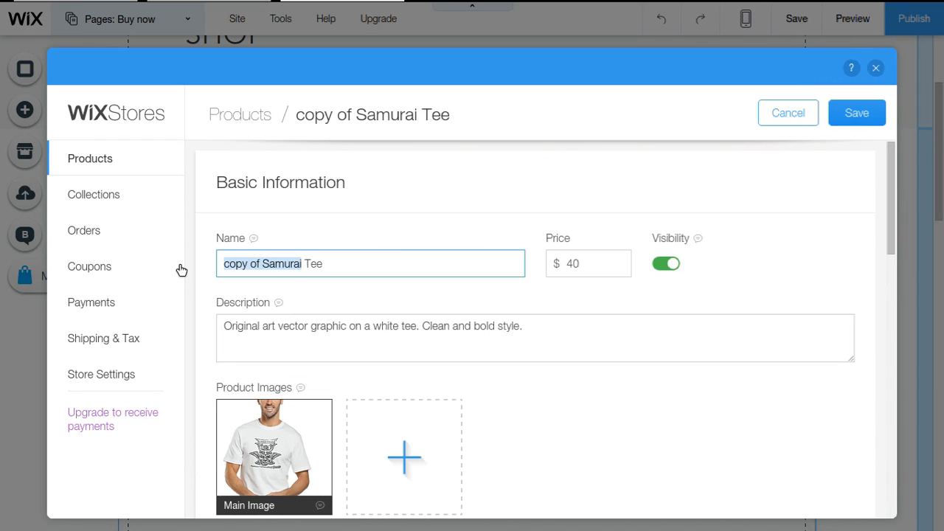
text(C)
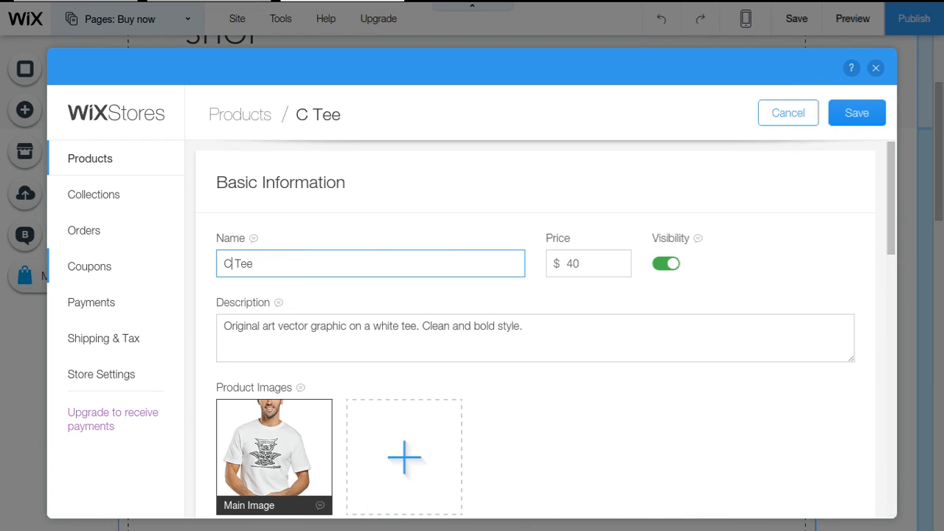
text(at)
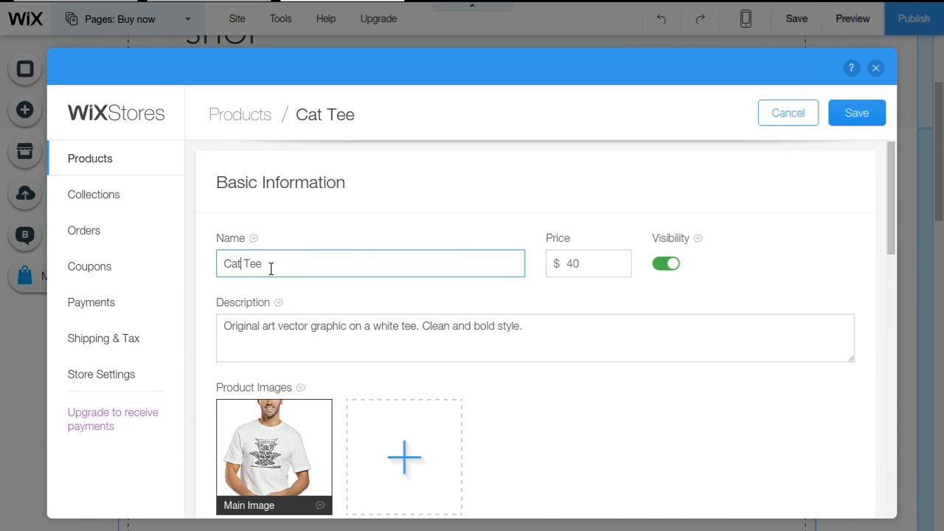
Replace the Cat Tee's main image with tee3232.png from the uploaded images.
scroll(321, 360, down, 1)
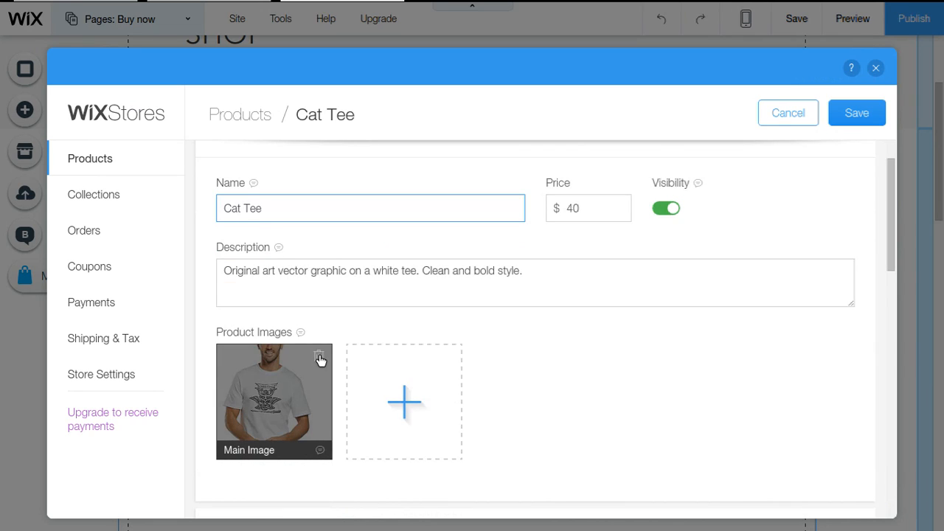
click(321, 359)
click(277, 401)
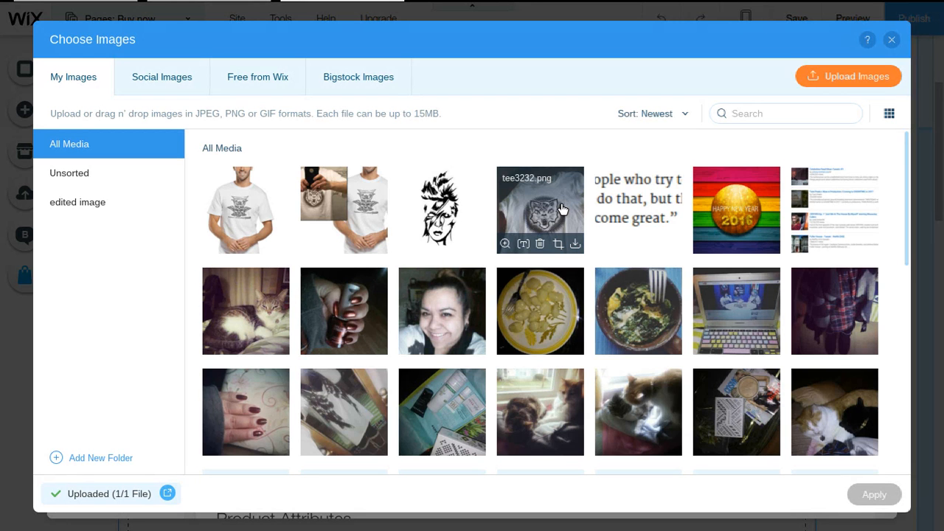
click(561, 209)
click(874, 495)
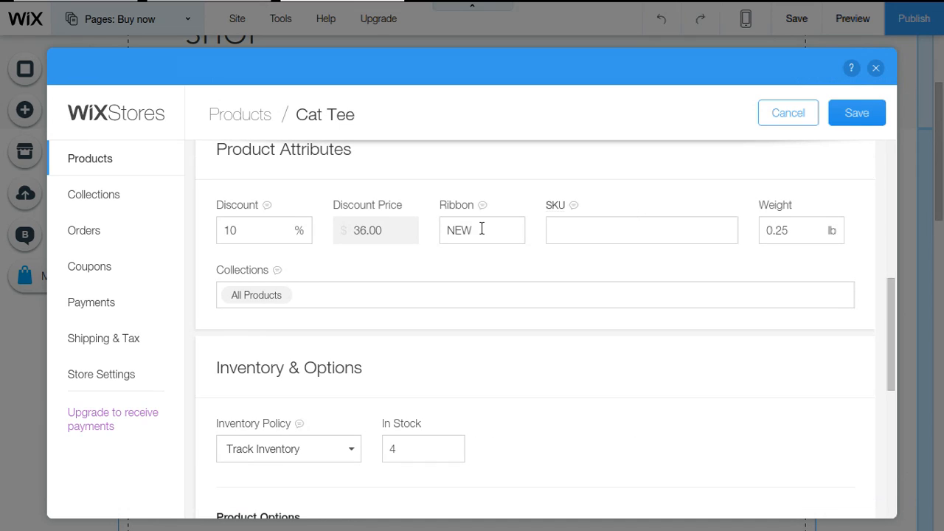
Set the Cat Tee's ribbon to Discontinued and its SKU to 002, then save it and close the product manager.
text(Discontinued)
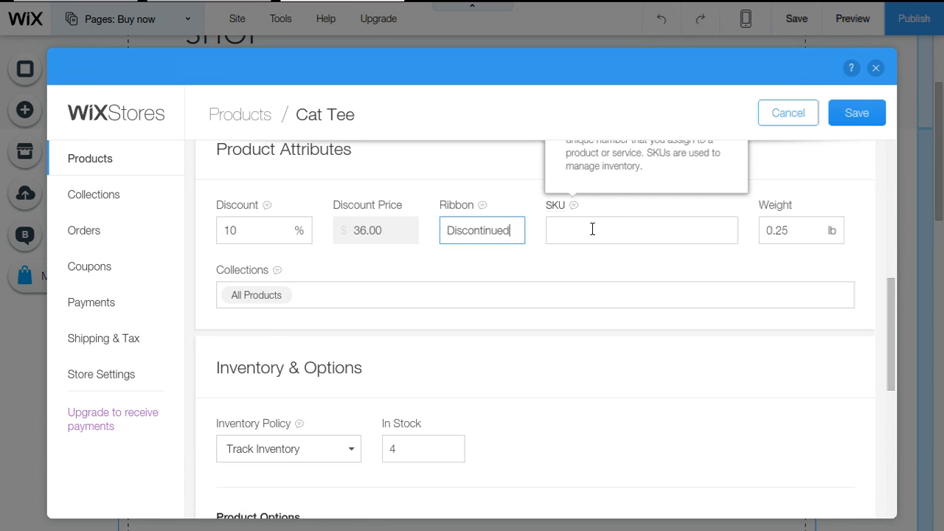
click(592, 228)
text(002)
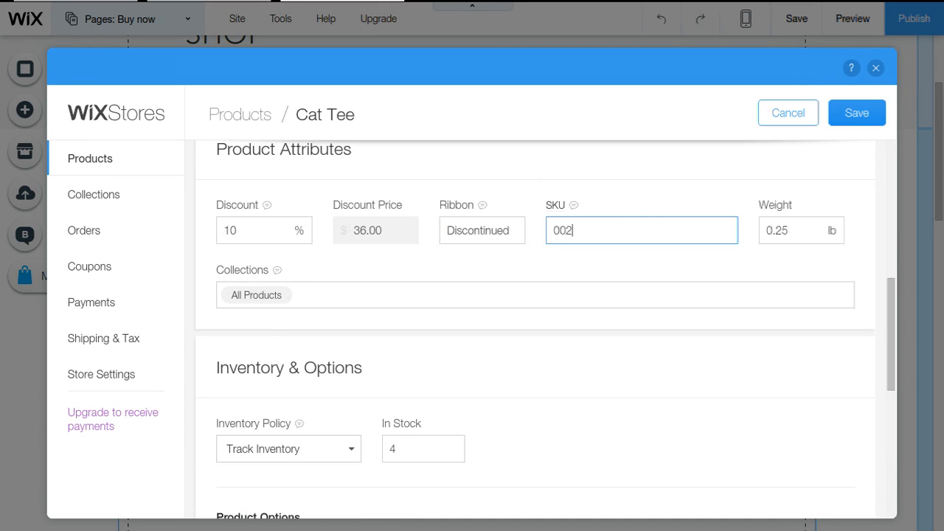
scroll(842, 495, down, 7)
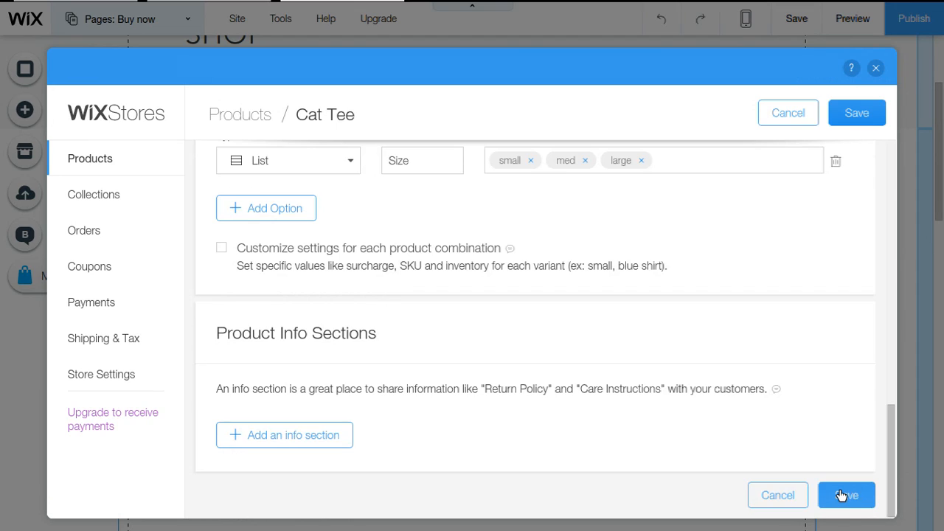
click(841, 495)
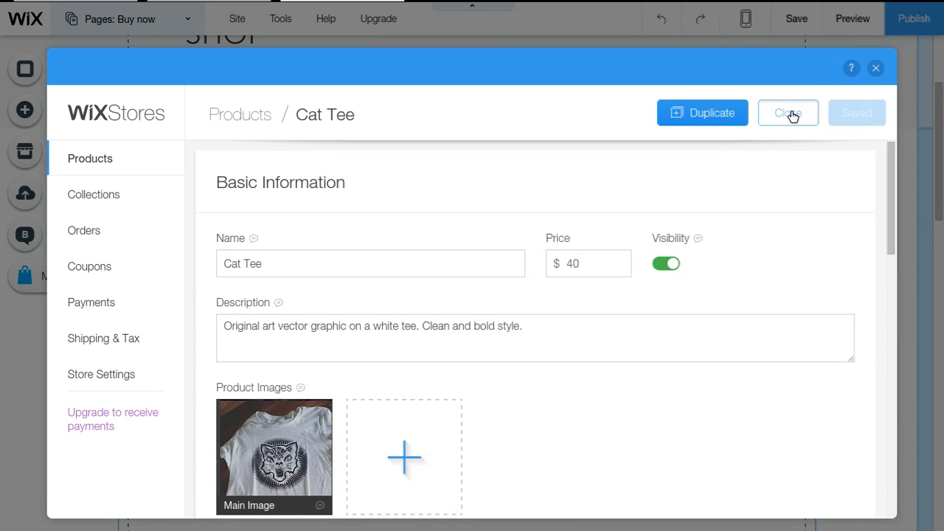
click(788, 113)
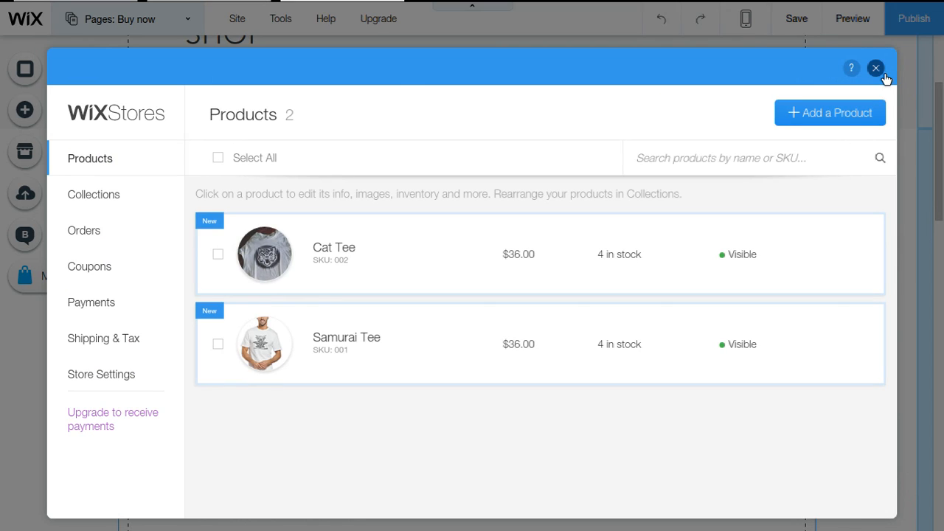
click(875, 69)
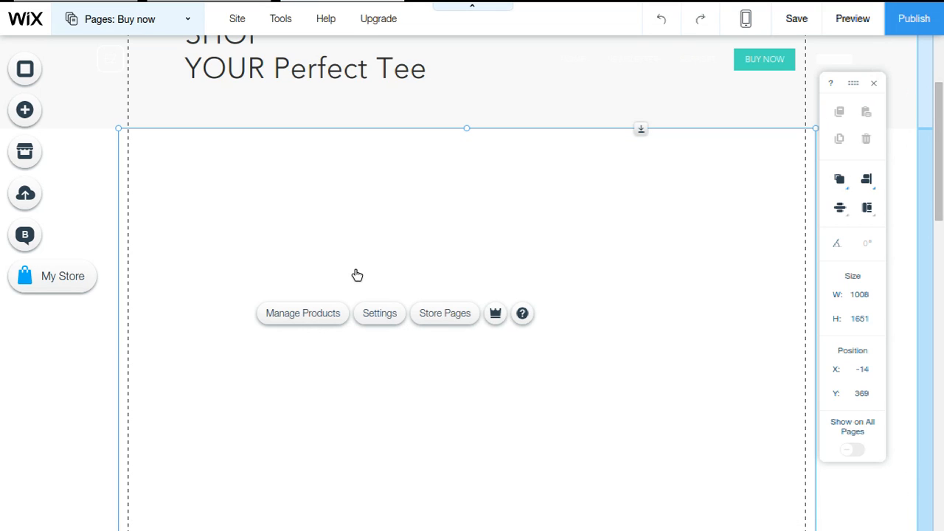
Switch the editor from the Buy now page to the SUPPORT page and look over its FAQ and contact form.
click(518, 105)
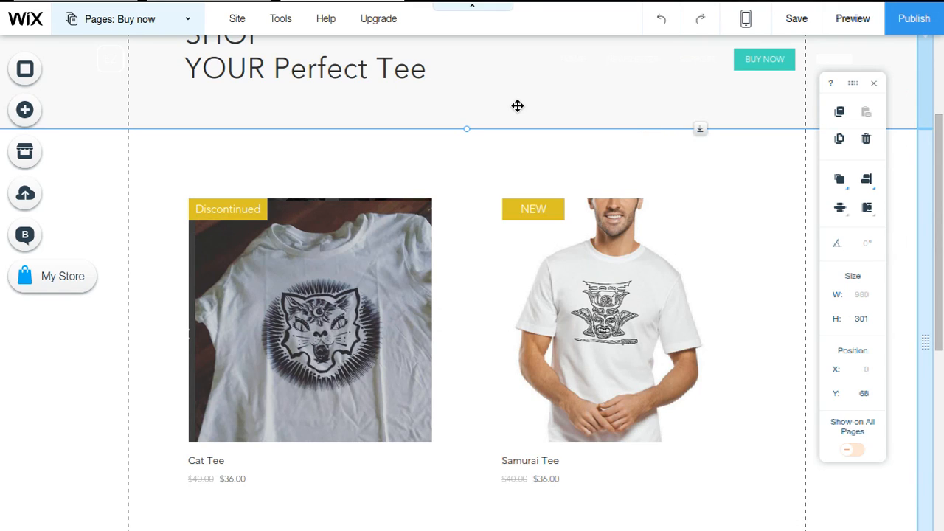
scroll(518, 105, up, 3)
click(191, 16)
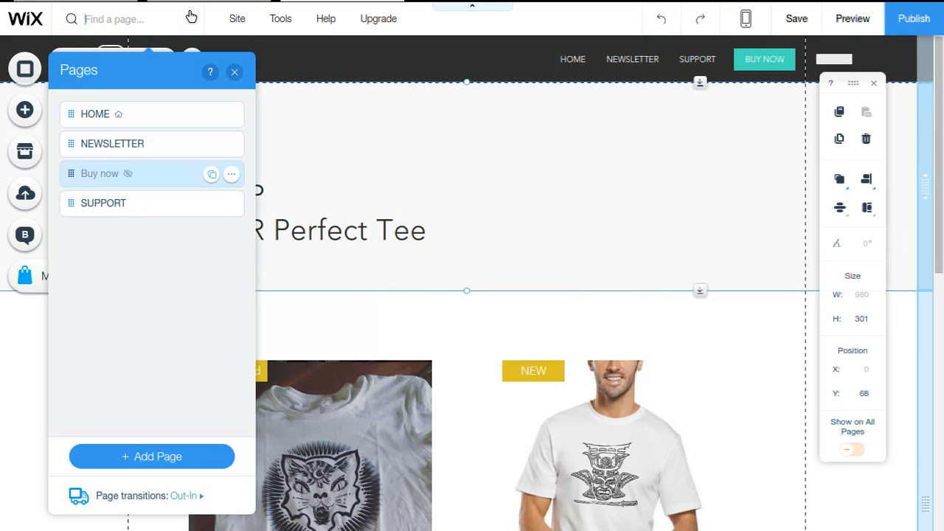
click(118, 206)
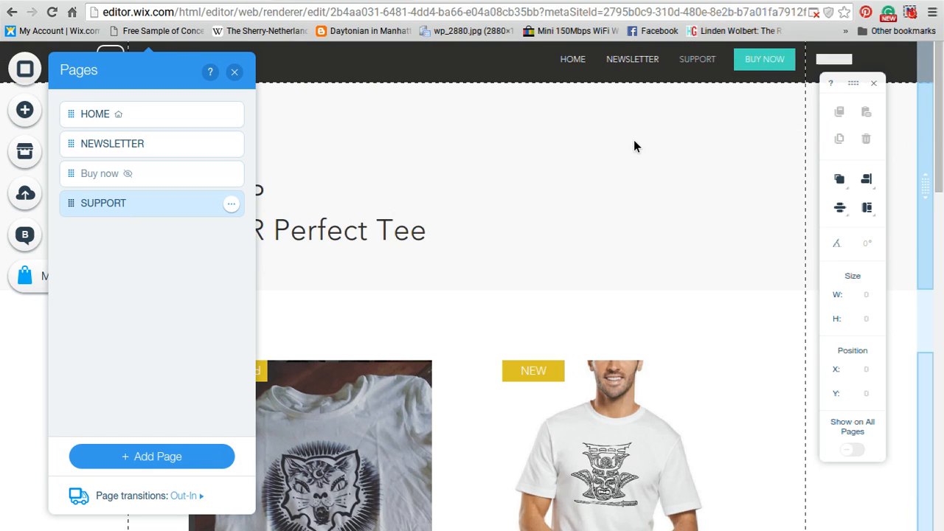
click(234, 73)
scroll(291, 376, down, 4)
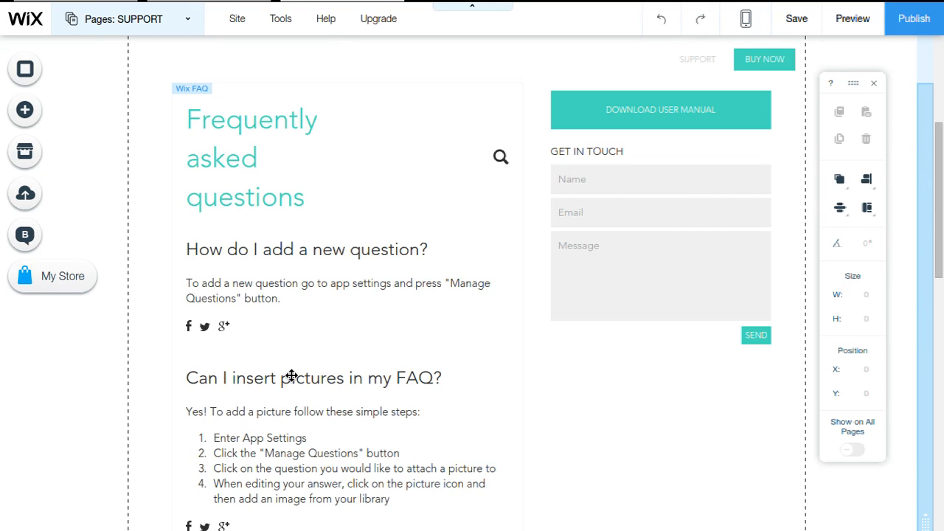
scroll(292, 376, up, 2)
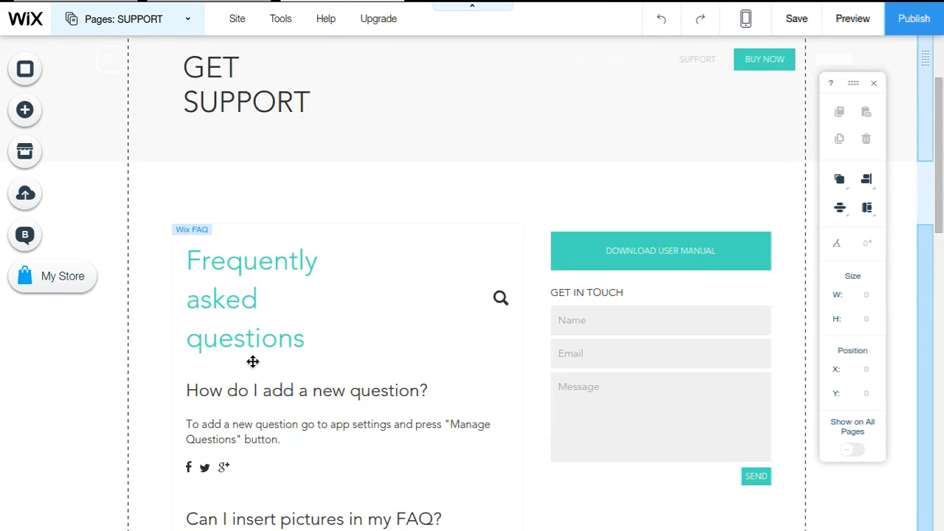
Look over the SUPPORT page's FAQ, save the site and dismiss the save confirmation without publishing.
scroll(295, 336, down, 3)
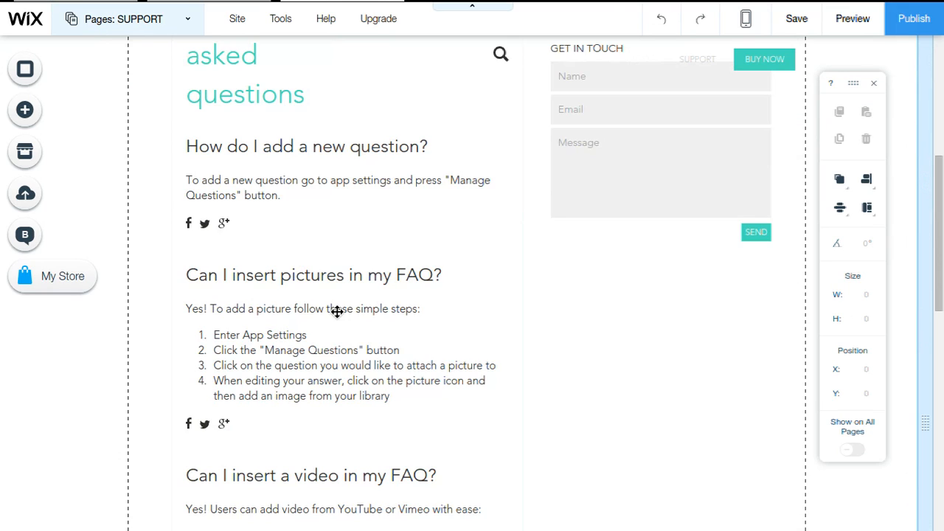
scroll(337, 312, up, 3)
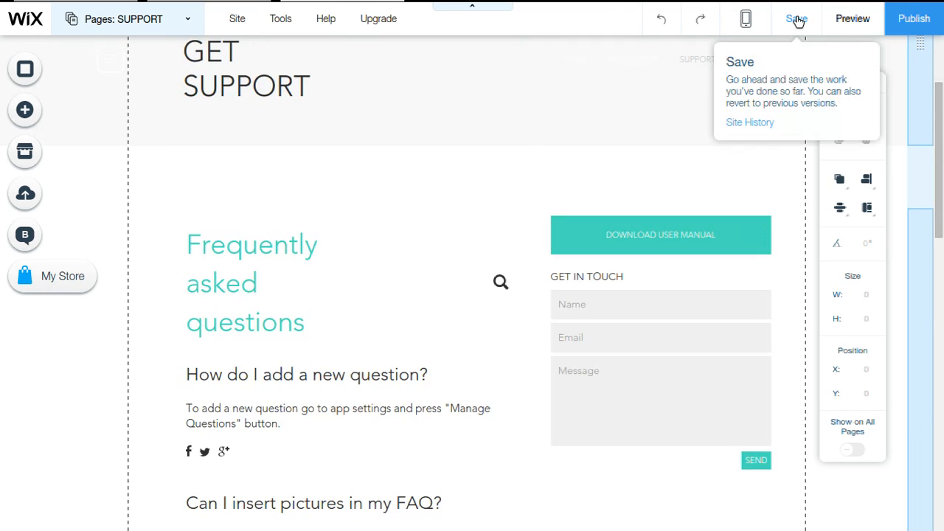
click(797, 20)
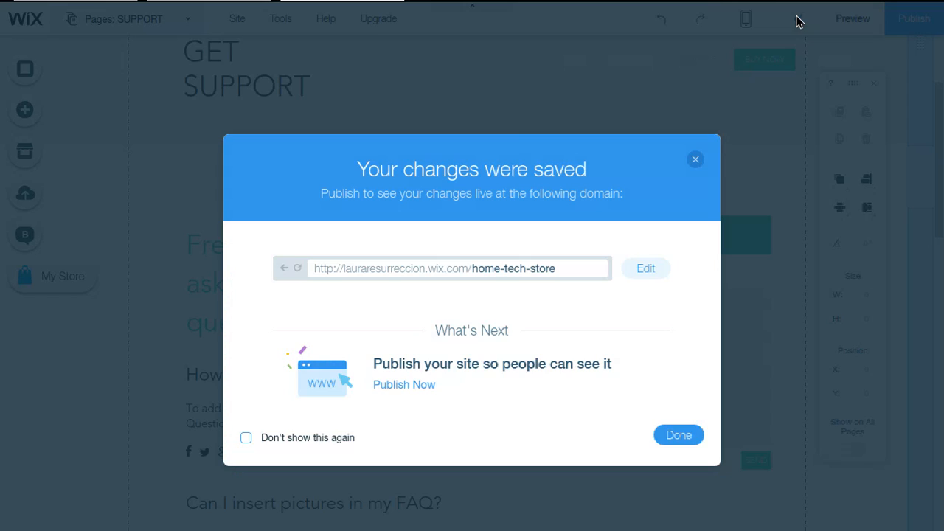
click(679, 437)
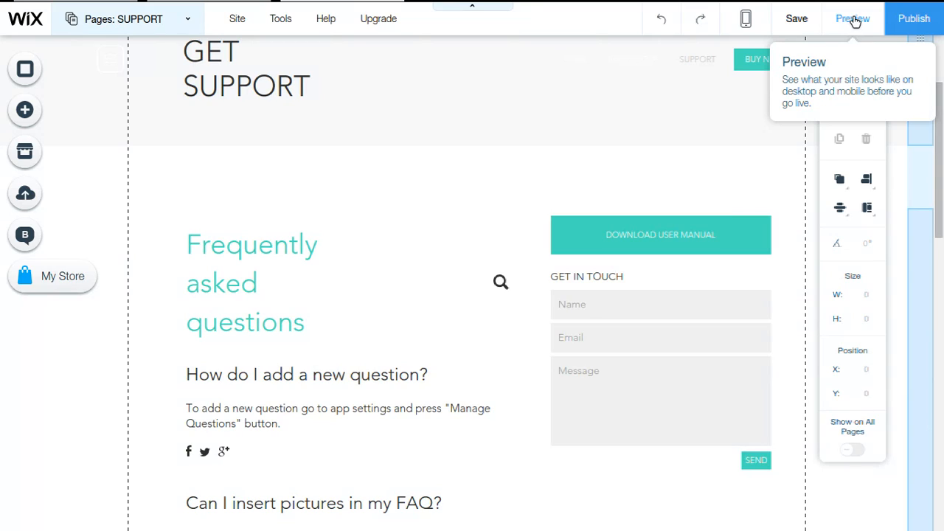
Preview the site, go to its Home page, try the mailing list pop-up's name and email fields, and close the pop-up.
click(853, 19)
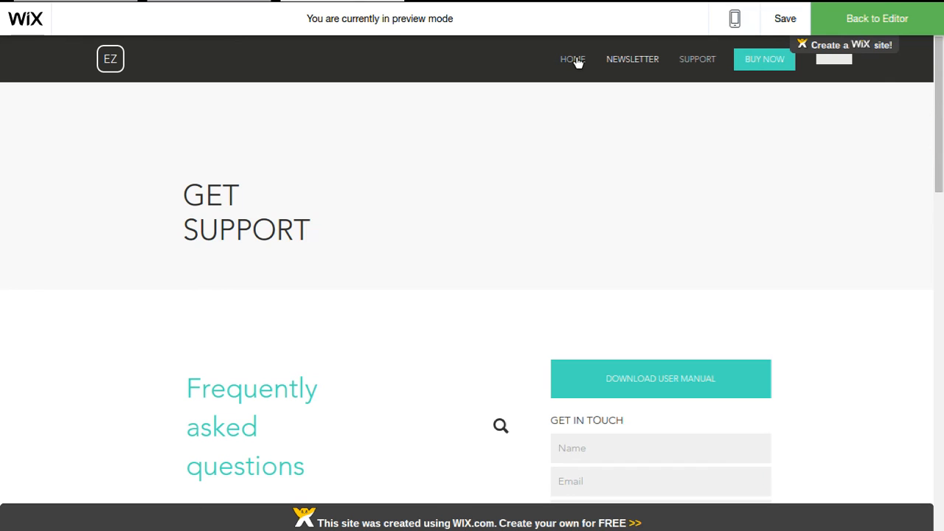
click(578, 62)
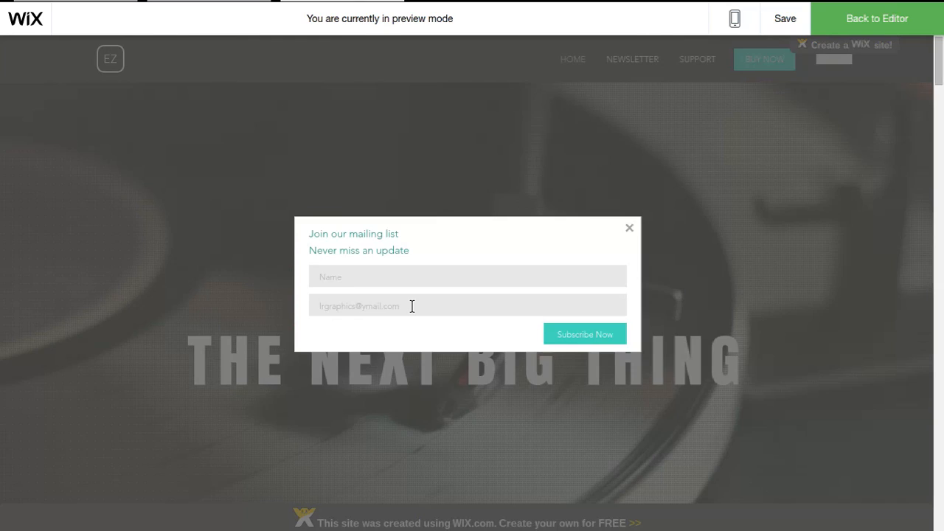
click(431, 273)
click(407, 307)
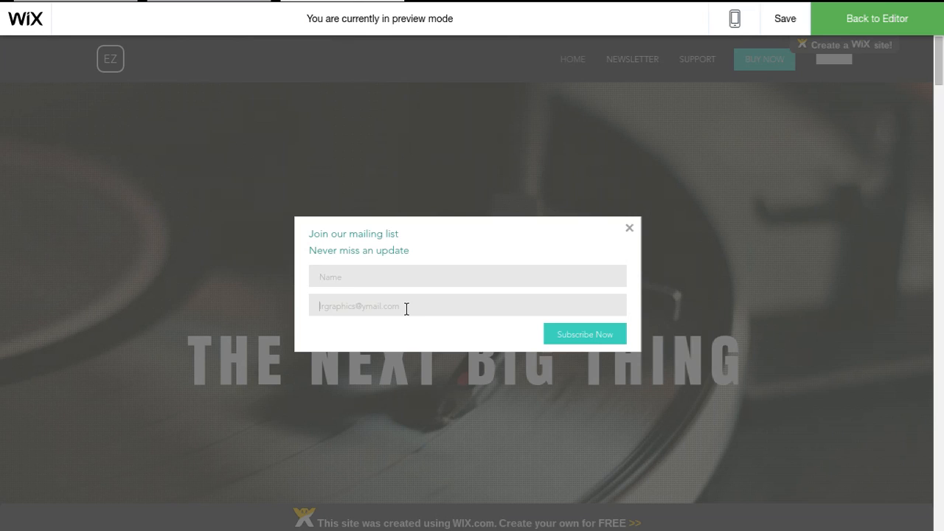
click(590, 274)
click(630, 229)
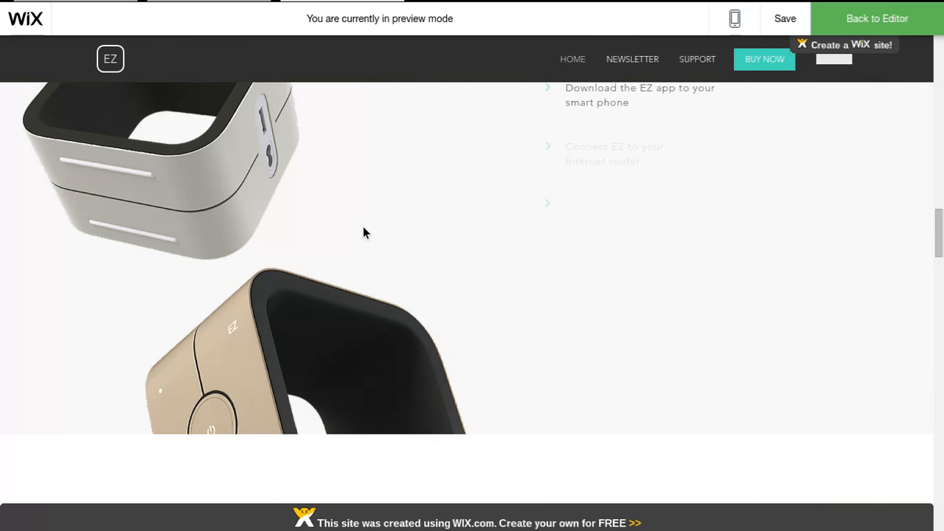
Look through the previewed Home page and the shop's T-shirt listing, and open the Cat Tee product page.
scroll(234, 415, up, 5)
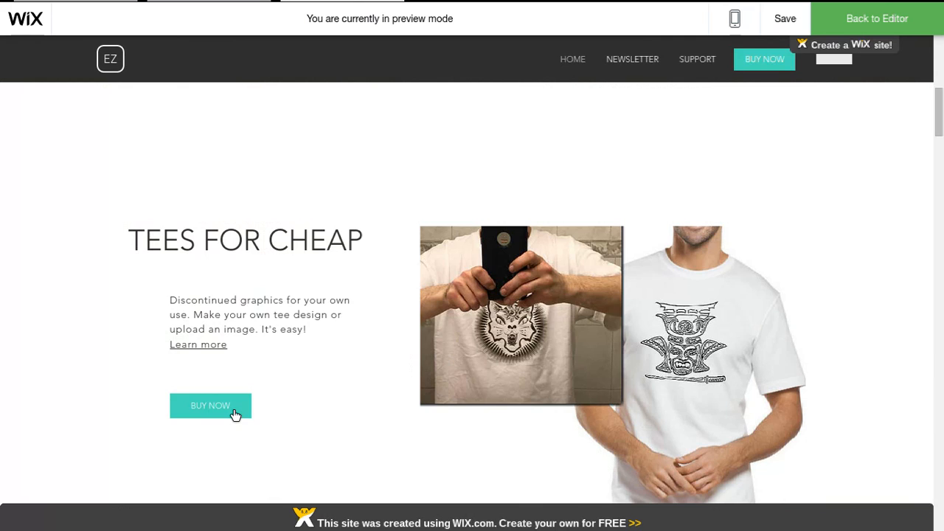
scroll(418, 118, up, 5)
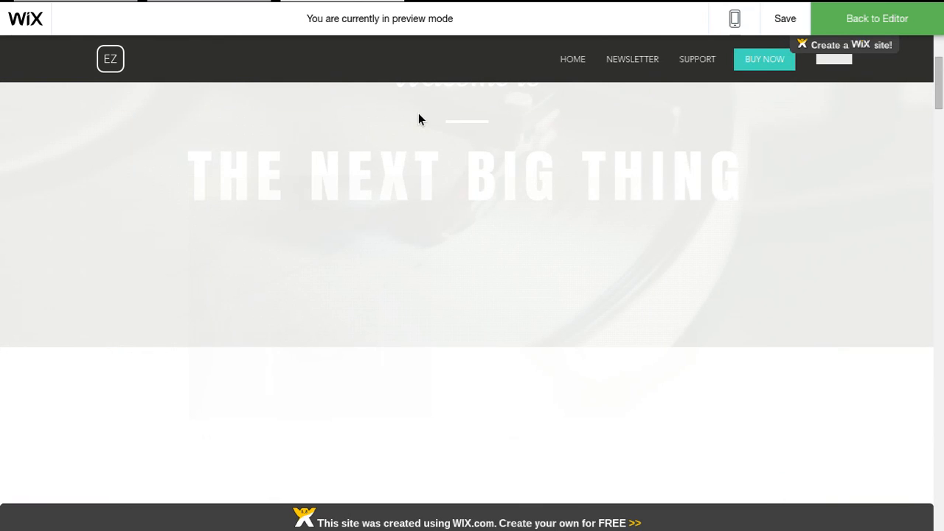
scroll(418, 119, down, 5)
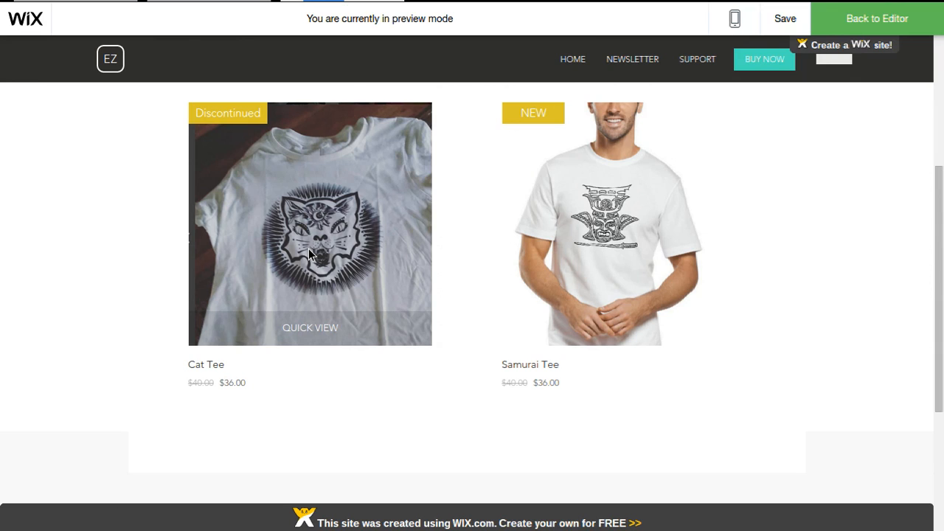
click(309, 249)
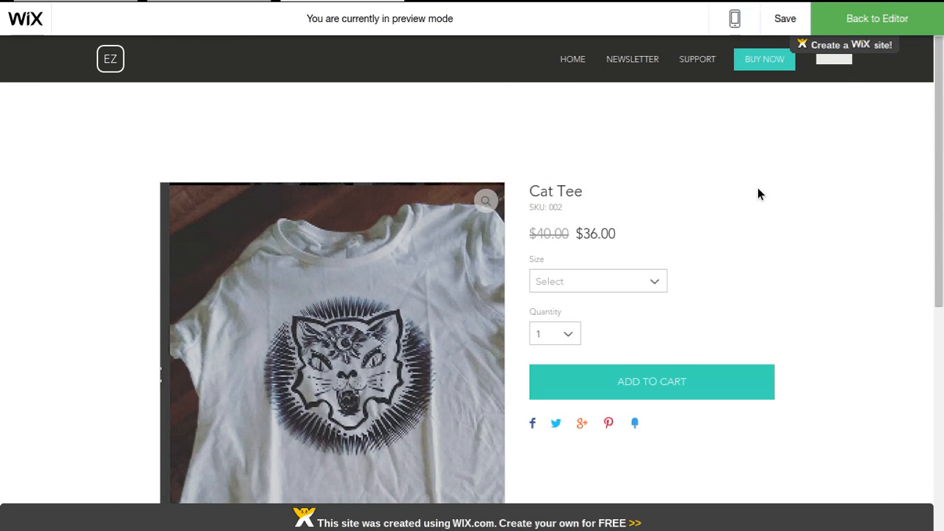
Examine the Cat Tee product page down to its description and footer, and return from preview to the editor.
scroll(789, 213, down, 4)
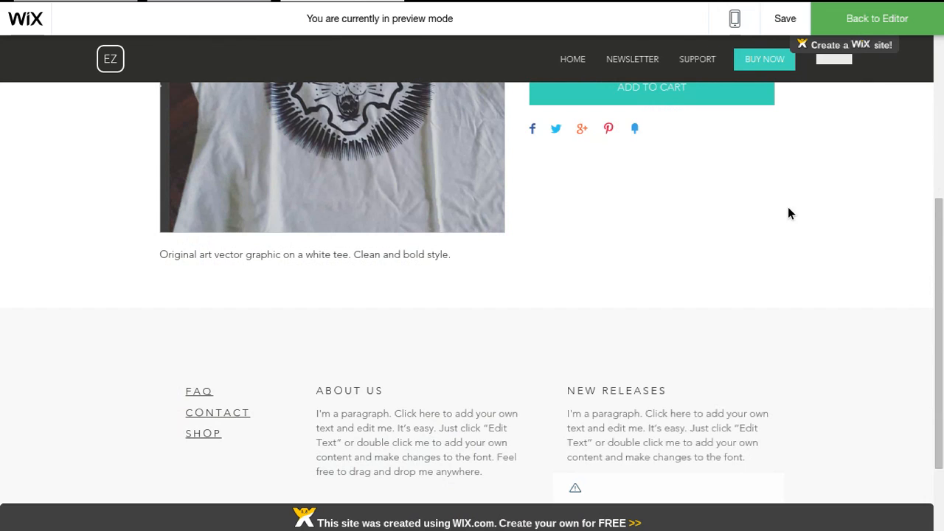
scroll(793, 195, up, 4)
key(F11)
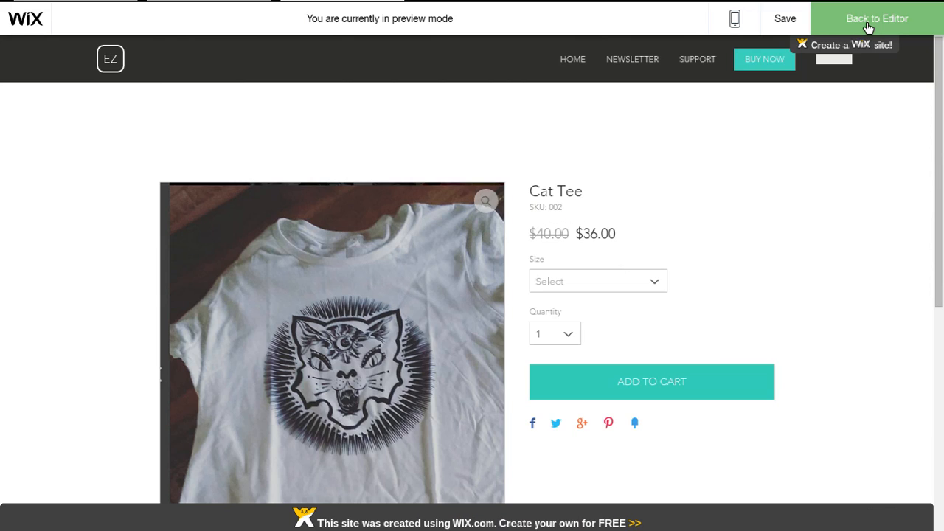
click(869, 28)
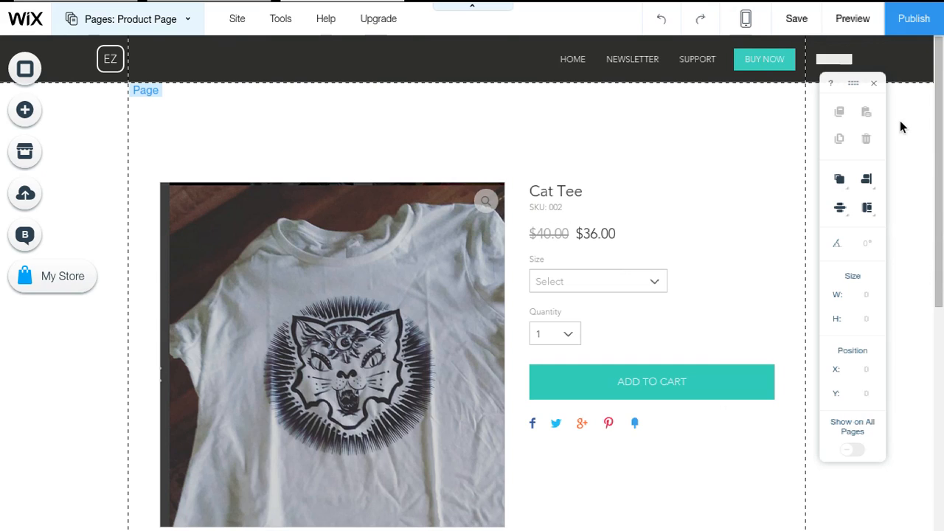
key(F11)
click(913, 30)
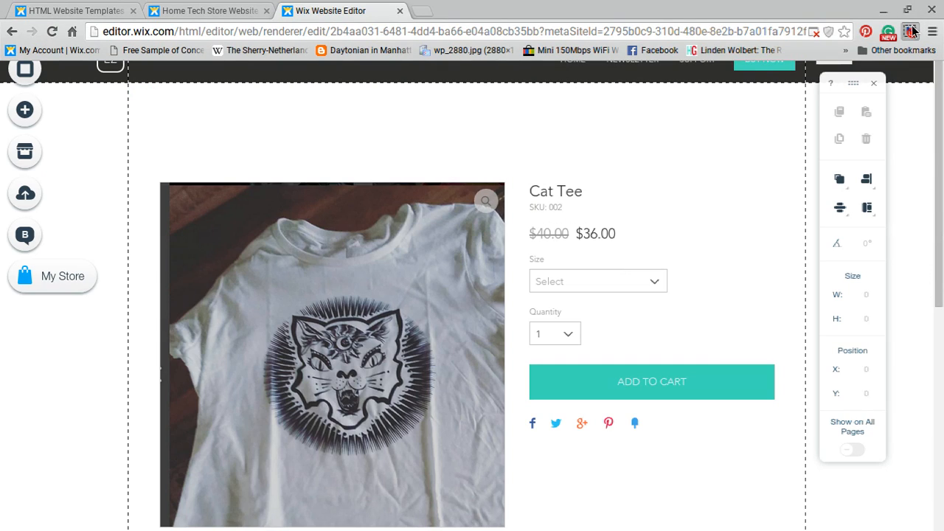